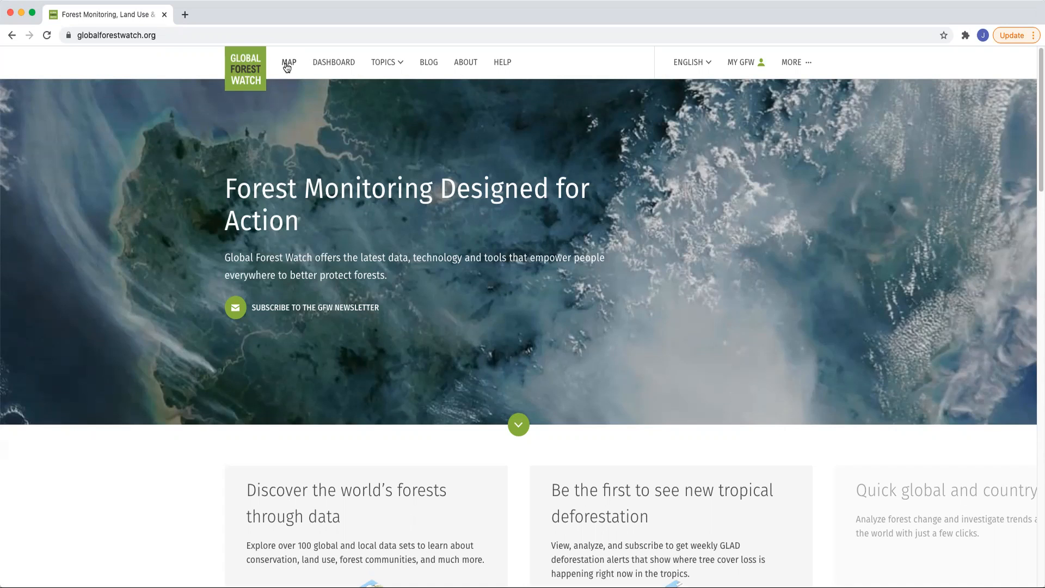
Open the interactive map and remove the tree cover gain, tree cover loss and tree cover layers
click(287, 64)
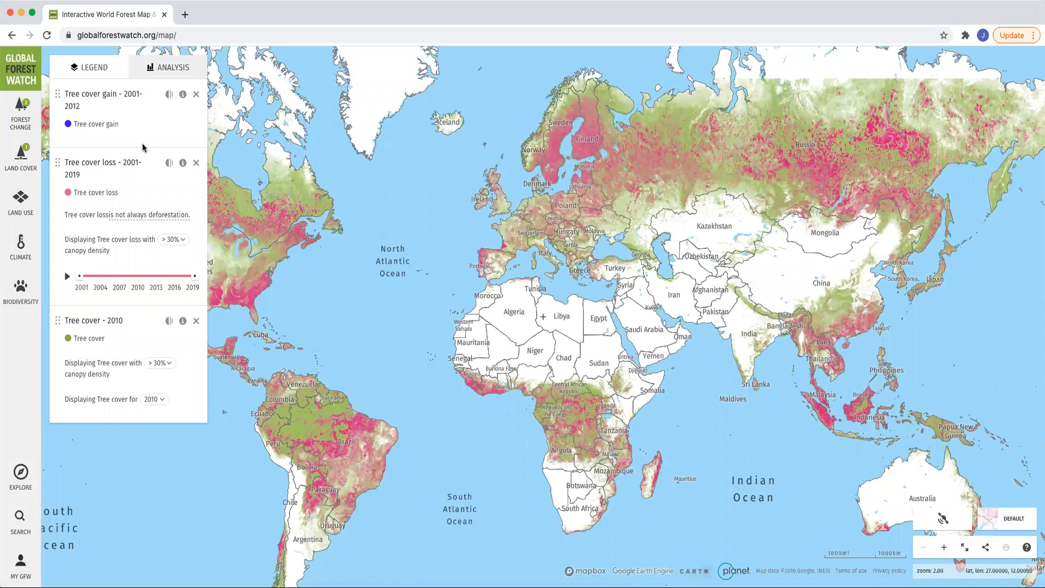
click(196, 97)
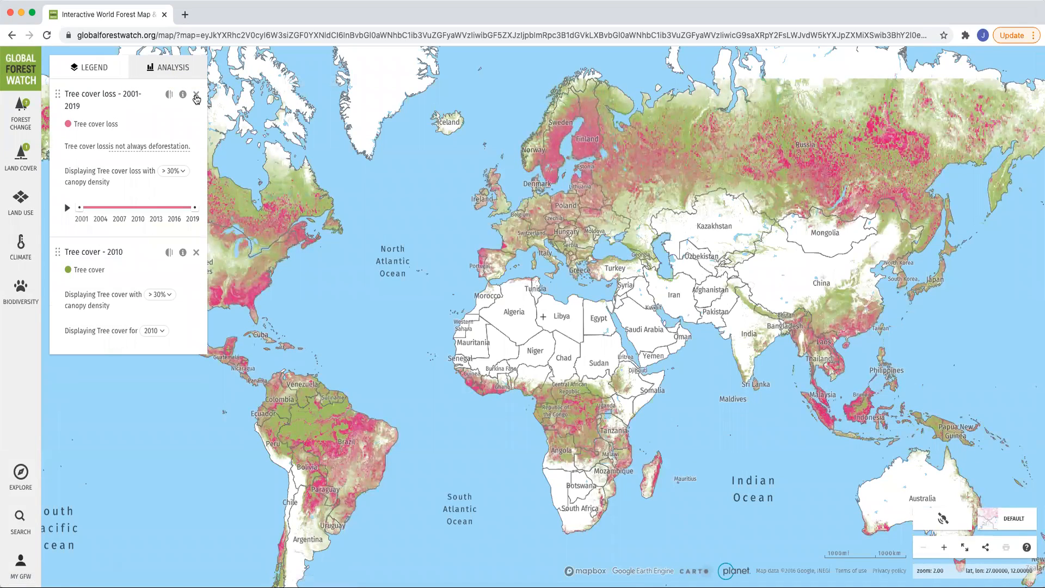
click(196, 97)
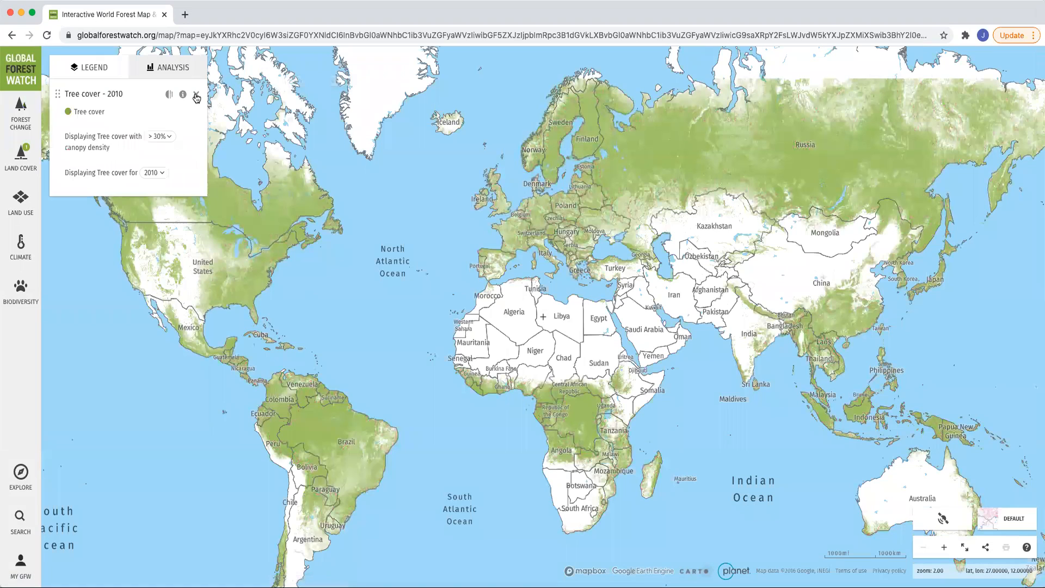
click(197, 95)
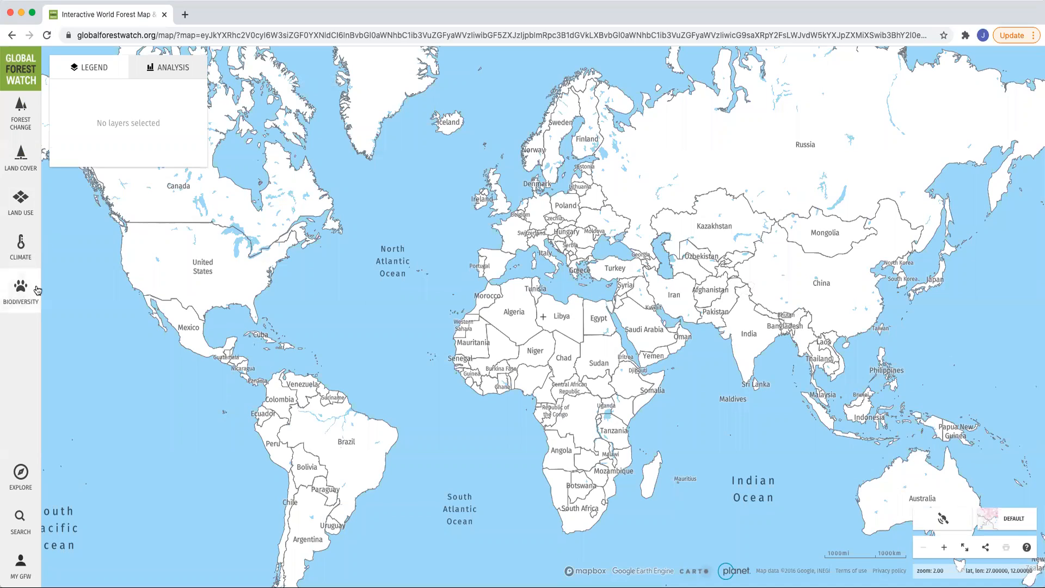
Add Indonesia as a country for country-specific data and turn on the Emerging hot spots layer under Forest Change
click(25, 127)
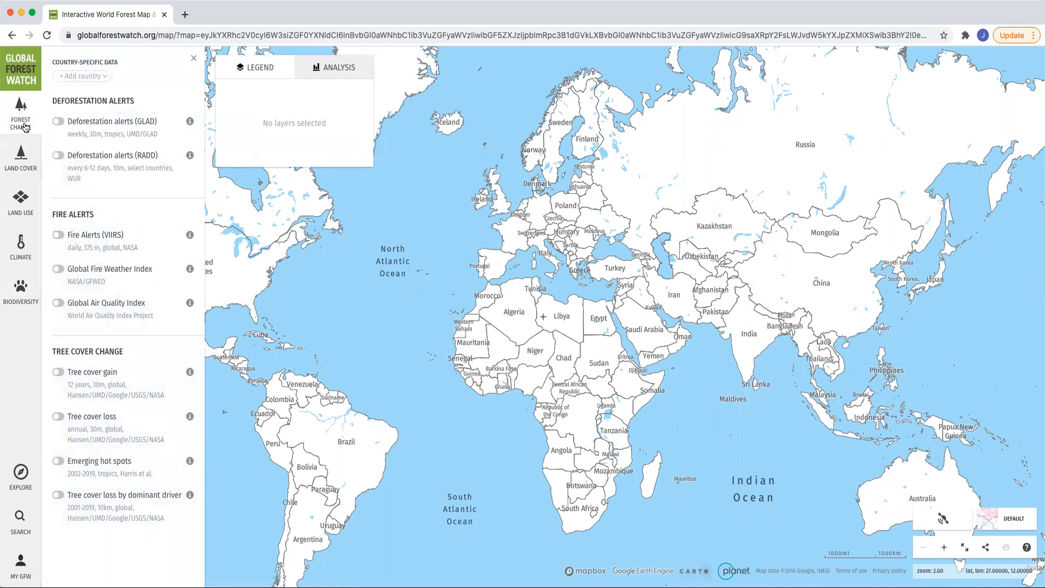
click(106, 77)
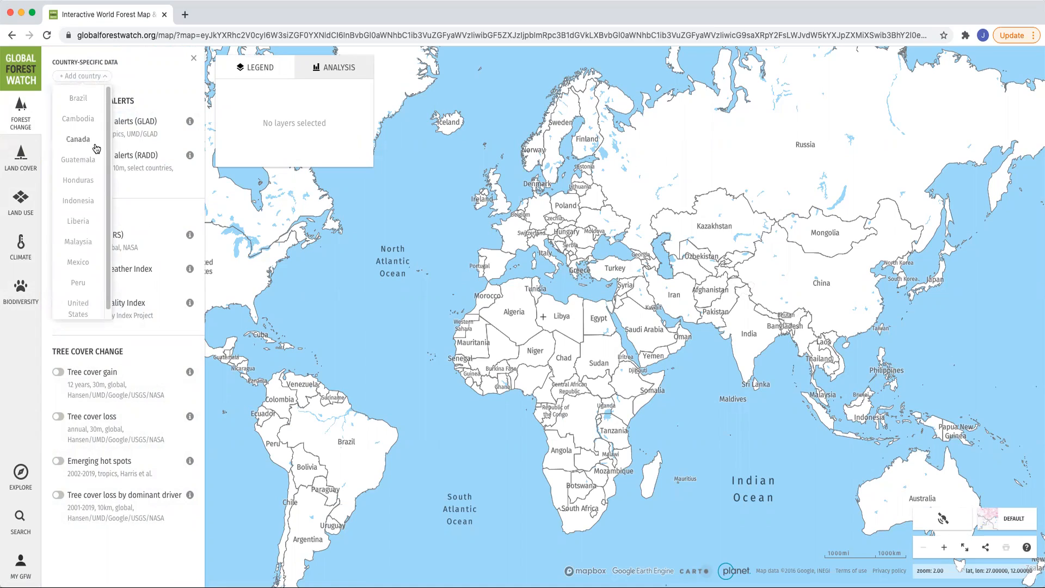
click(89, 205)
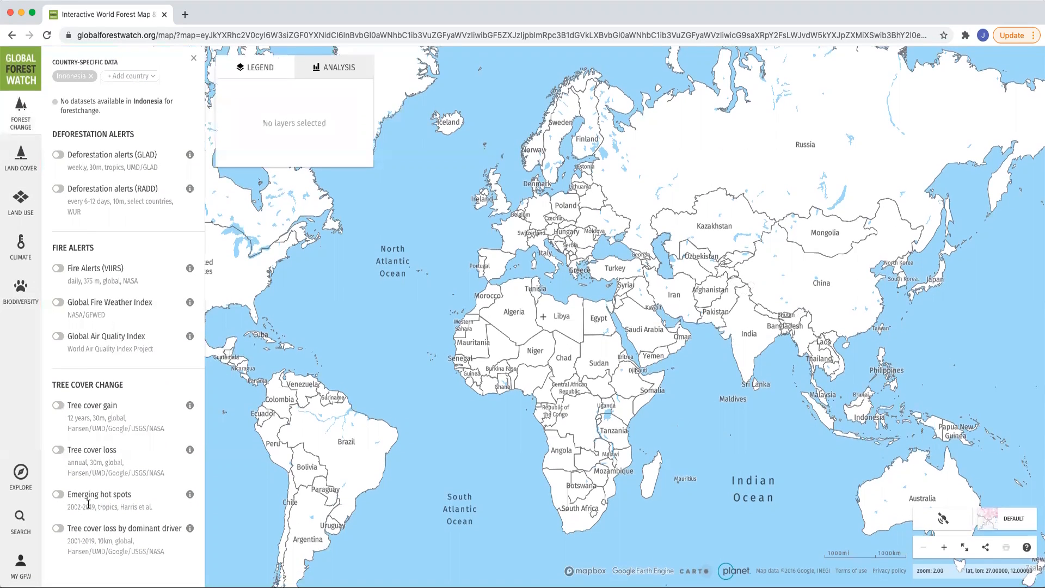
click(60, 495)
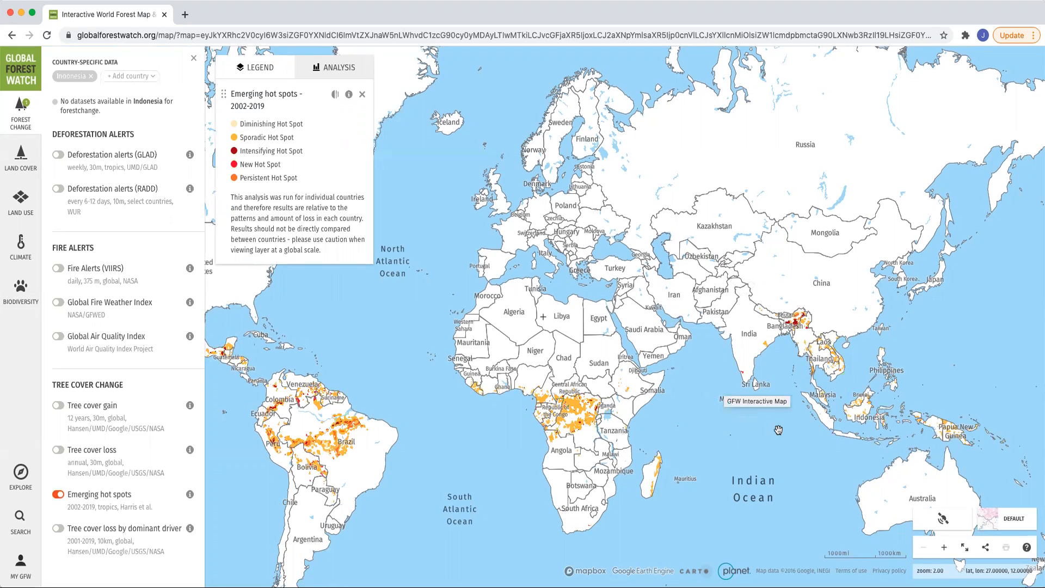
Examine the emerging hot spots across Southeast Asia and in southern Borneo around Palangka Raya
drag(747, 428, 514, 379)
click(514, 379)
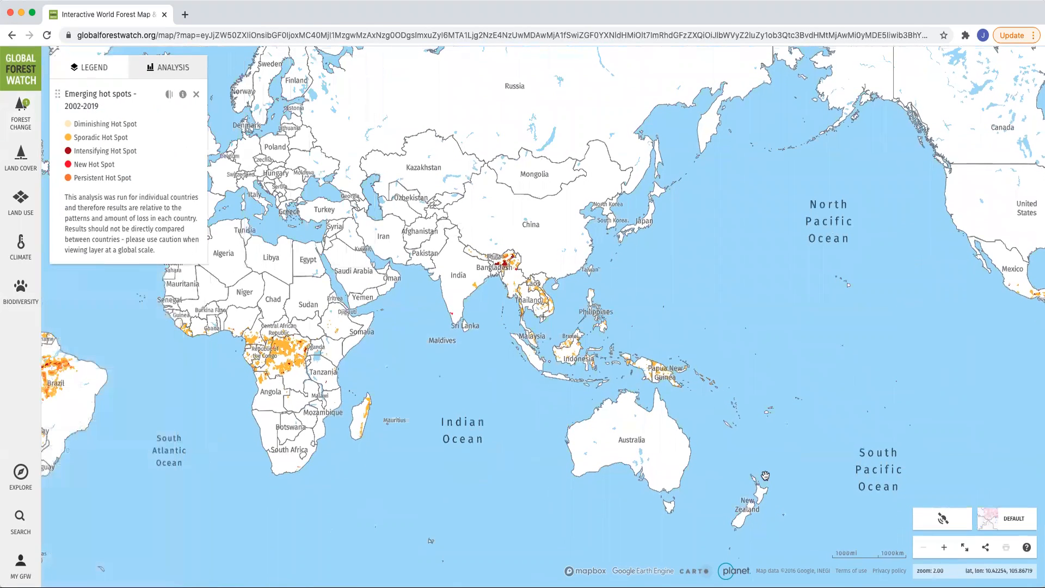
click(944, 548)
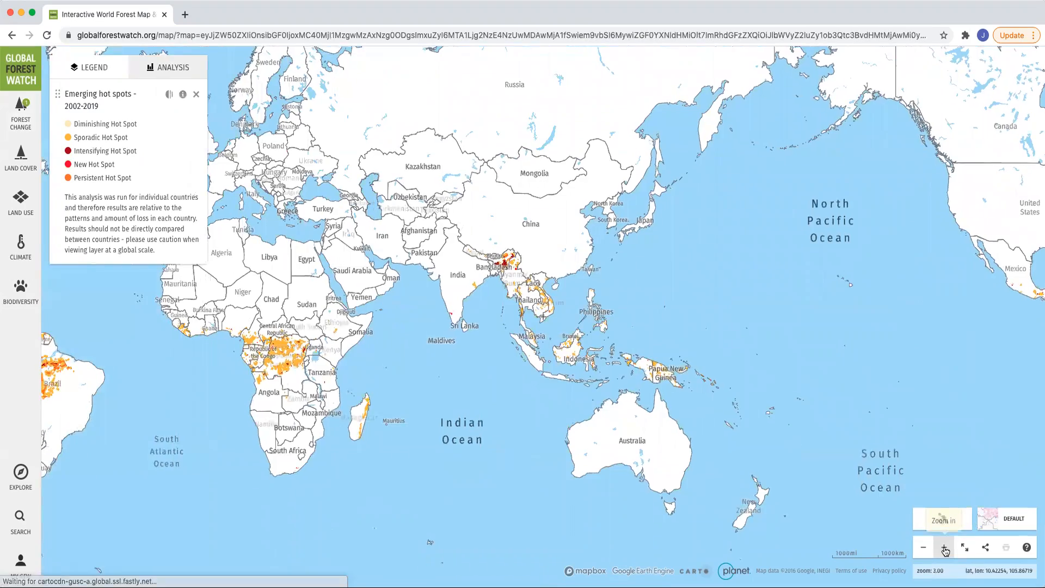
click(945, 548)
click(944, 548)
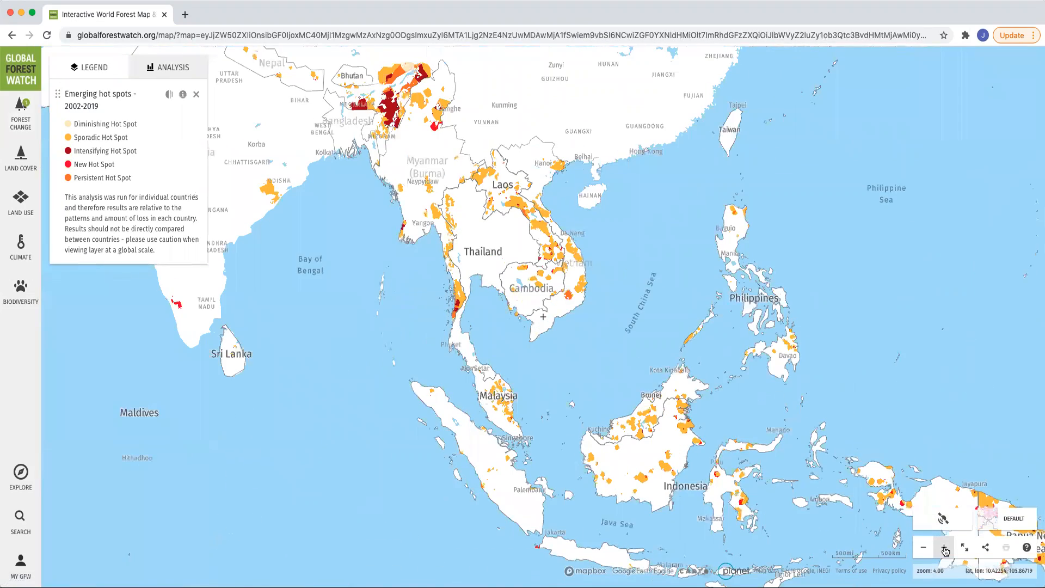
drag(672, 398, 634, 315)
click(944, 547)
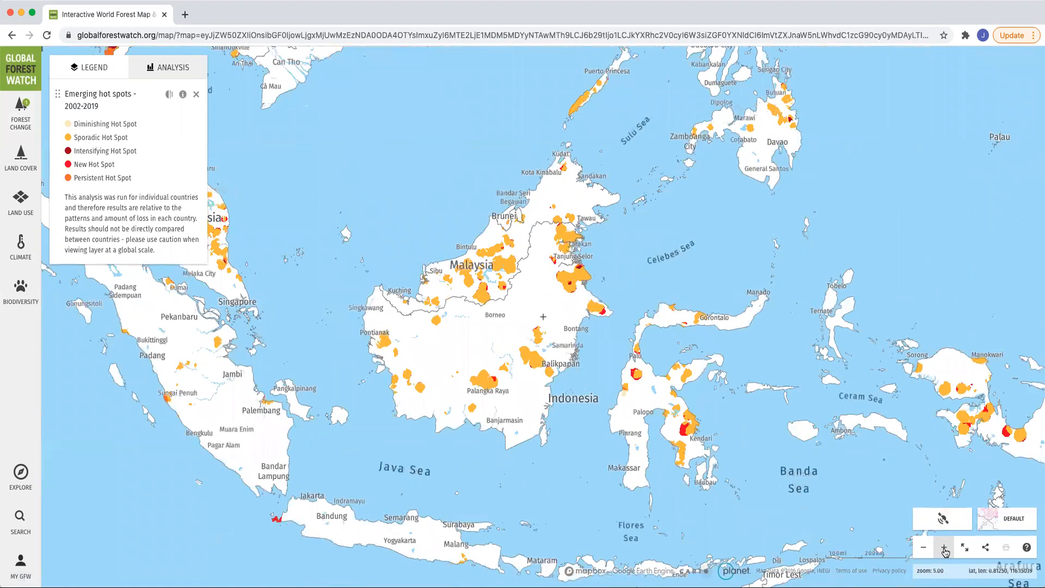
click(945, 547)
click(945, 548)
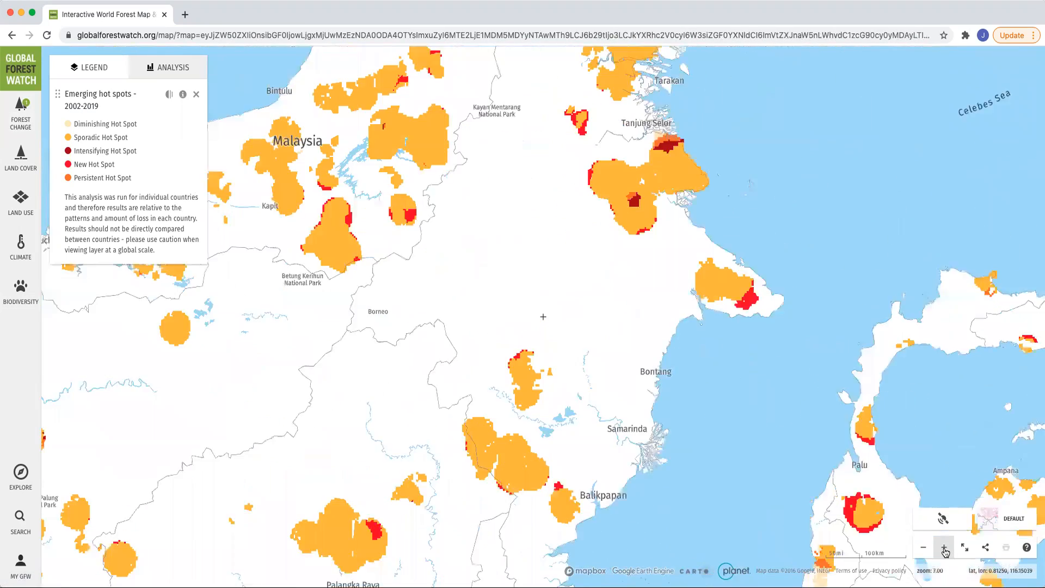
drag(695, 344, 709, 315)
drag(647, 369, 734, 368)
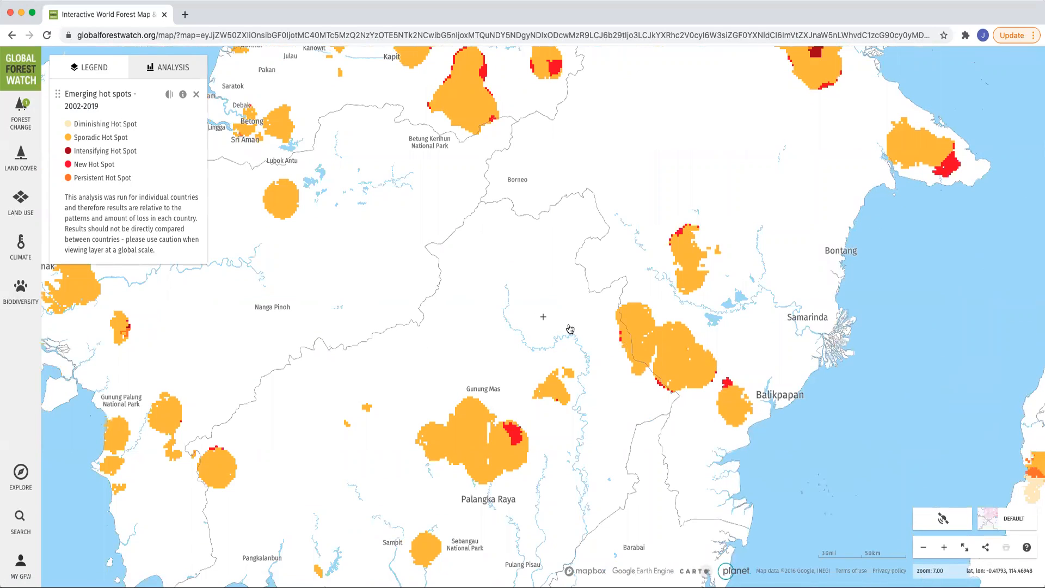
drag(620, 386, 643, 287)
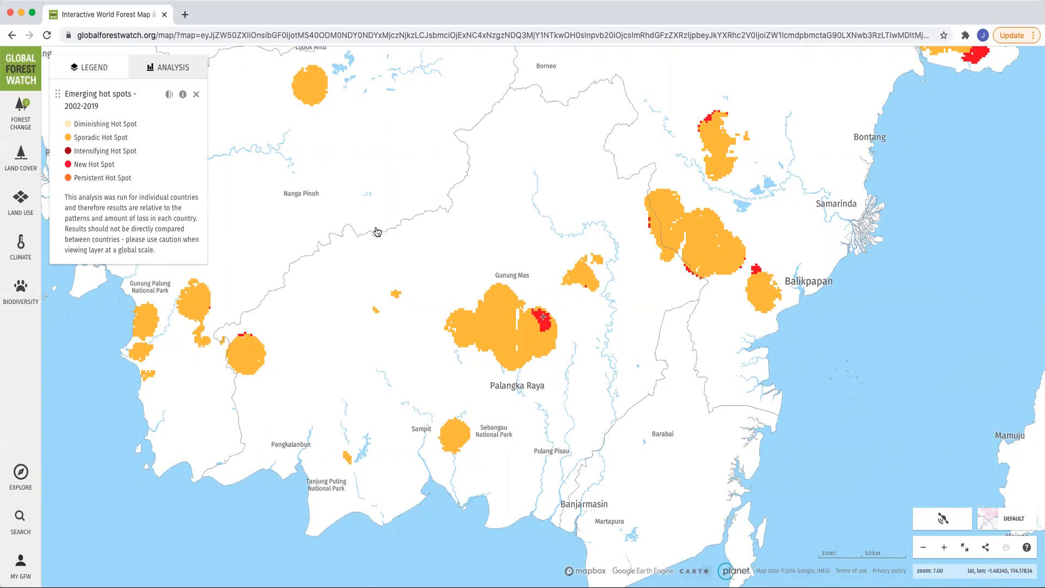
Read the dataset information for Emerging hot spots and remove that layer from the map
click(183, 95)
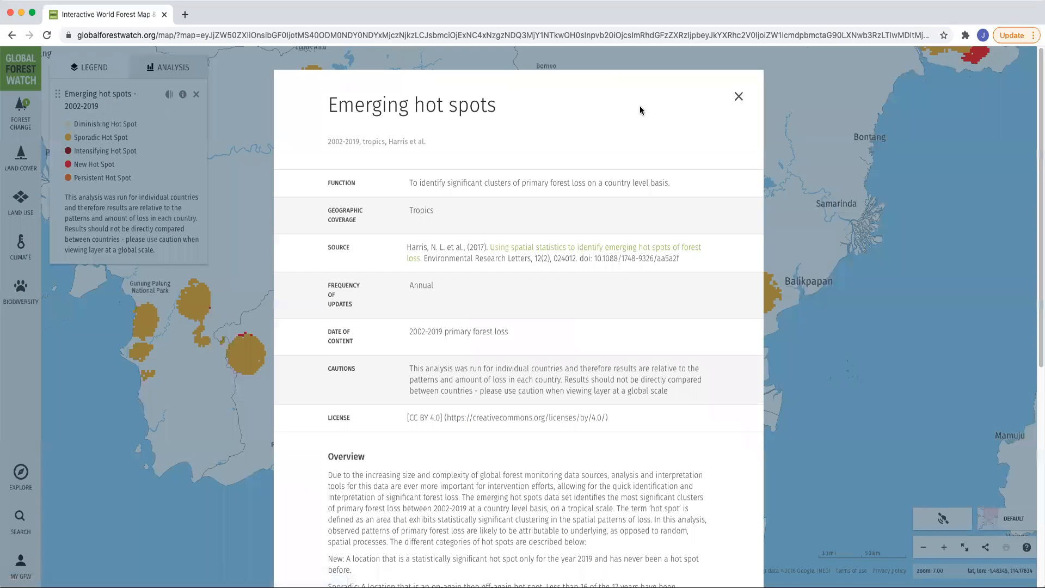
click(738, 97)
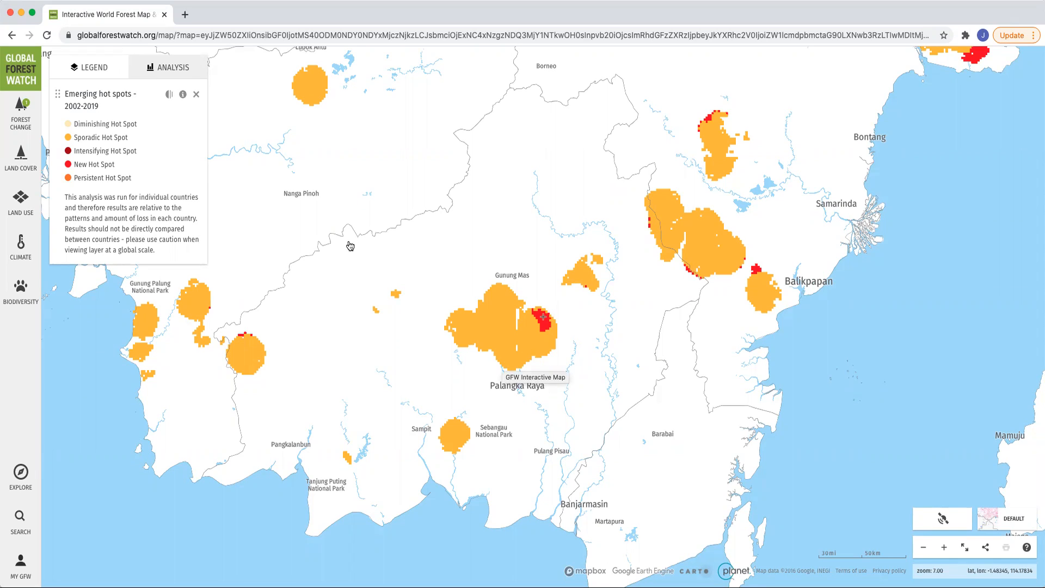
click(196, 96)
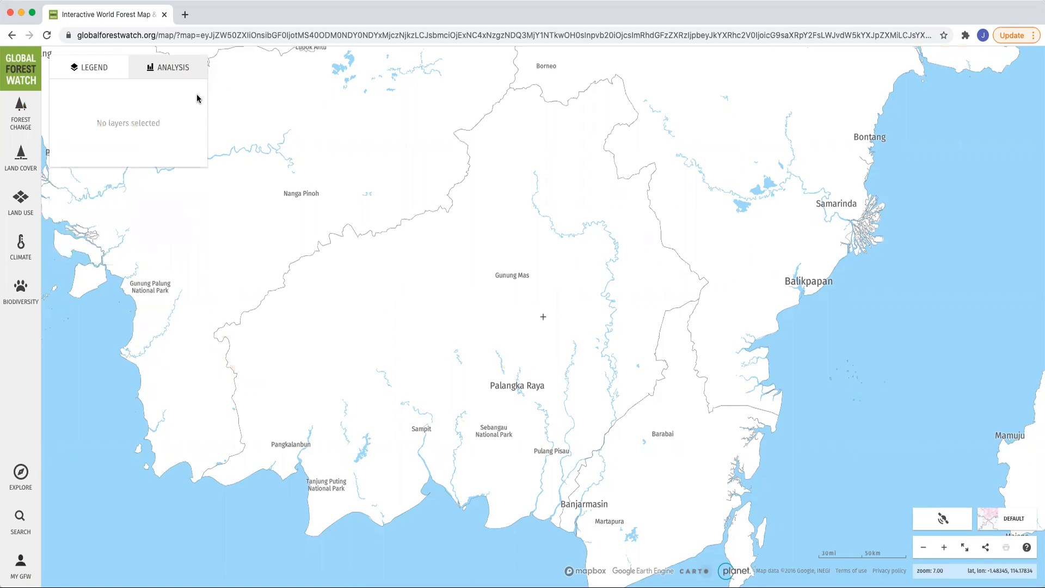
Show the Forest landscape integrity index from the land cover datasets and inspect it around Palangka Raya
click(29, 159)
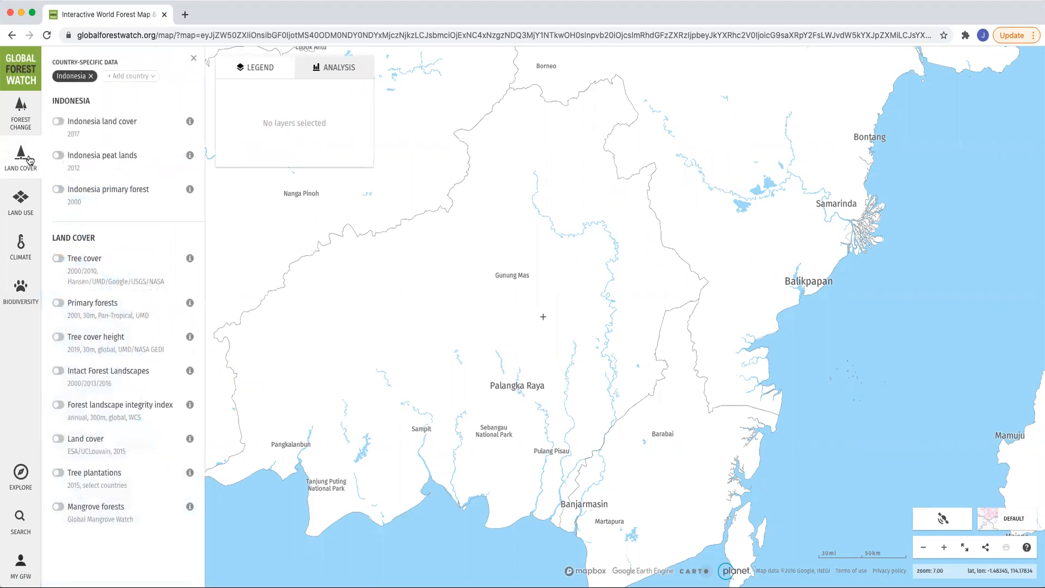
click(61, 406)
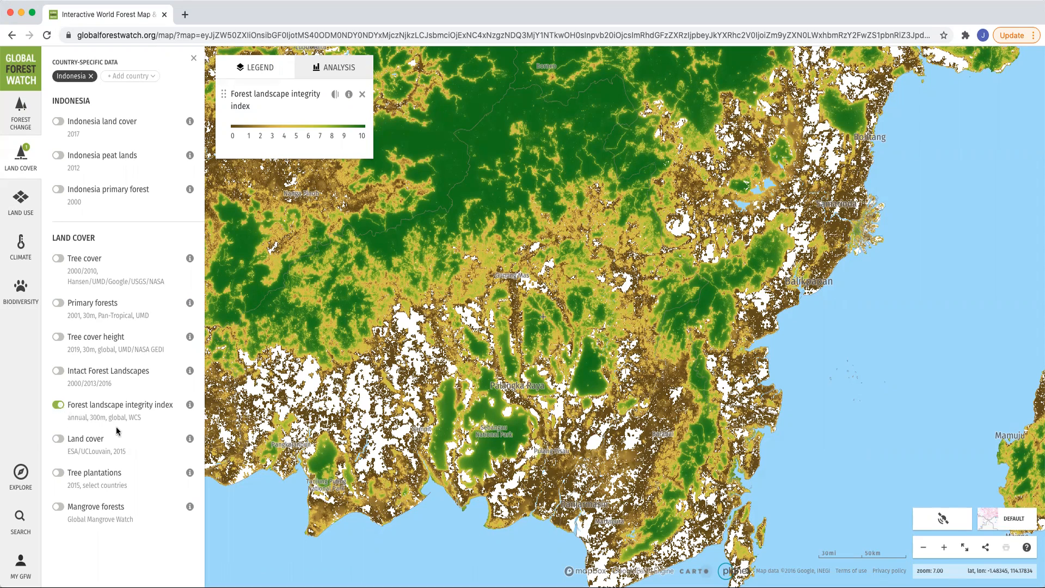
click(945, 548)
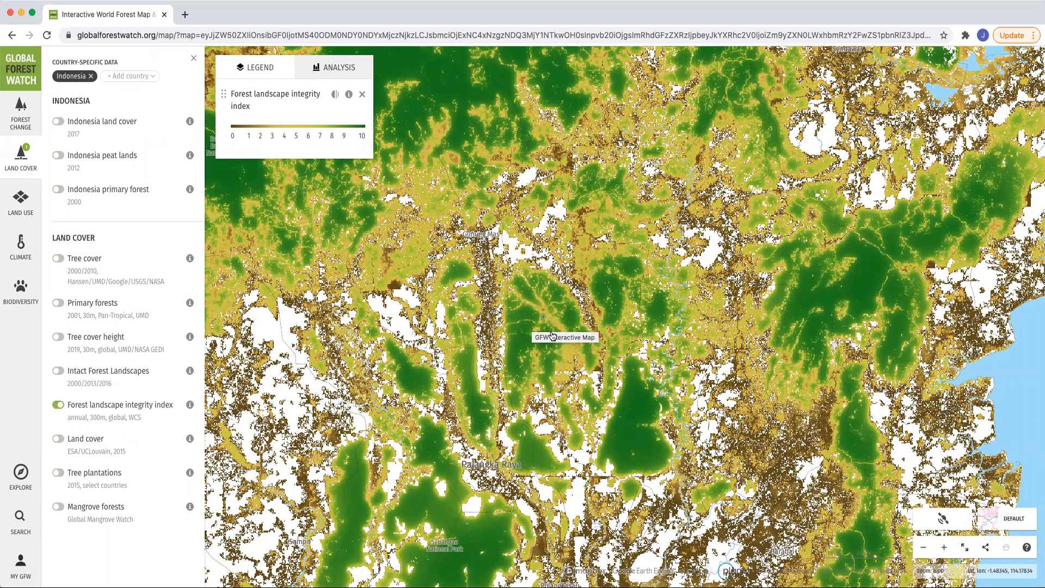
Check the political boundary information for Kapuas and remove the Forest landscape integrity index layer
click(633, 292)
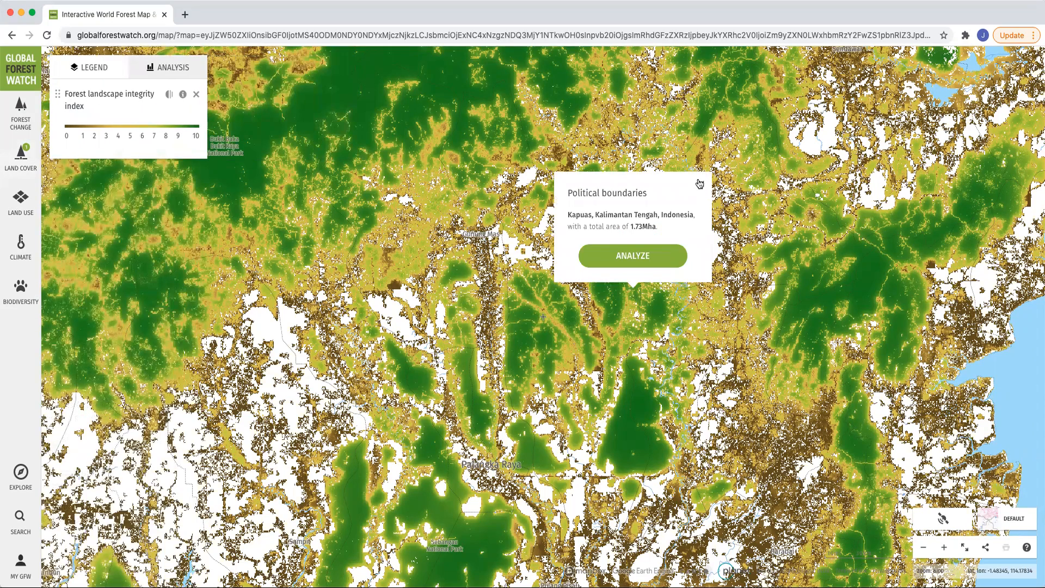
click(701, 183)
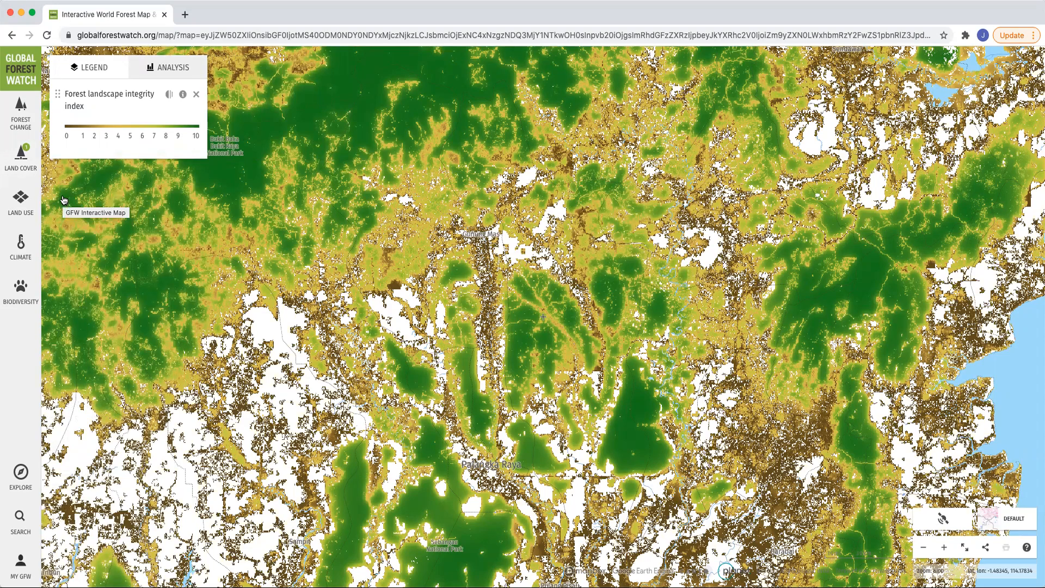
click(197, 98)
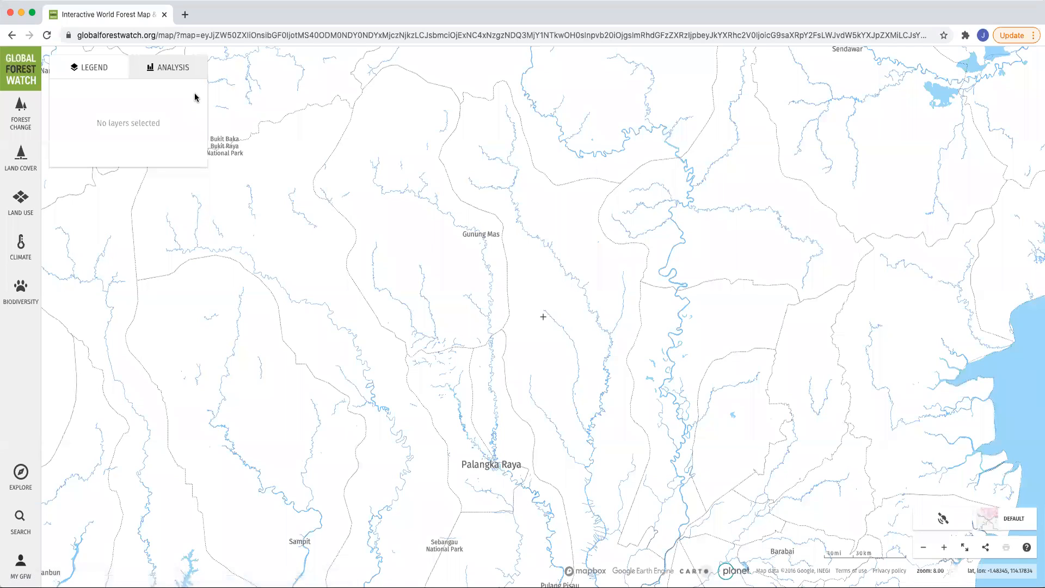
Show the Deforestation alerts (GLAD) layer from the forest change datasets for the area north of Palangka Raya
click(23, 124)
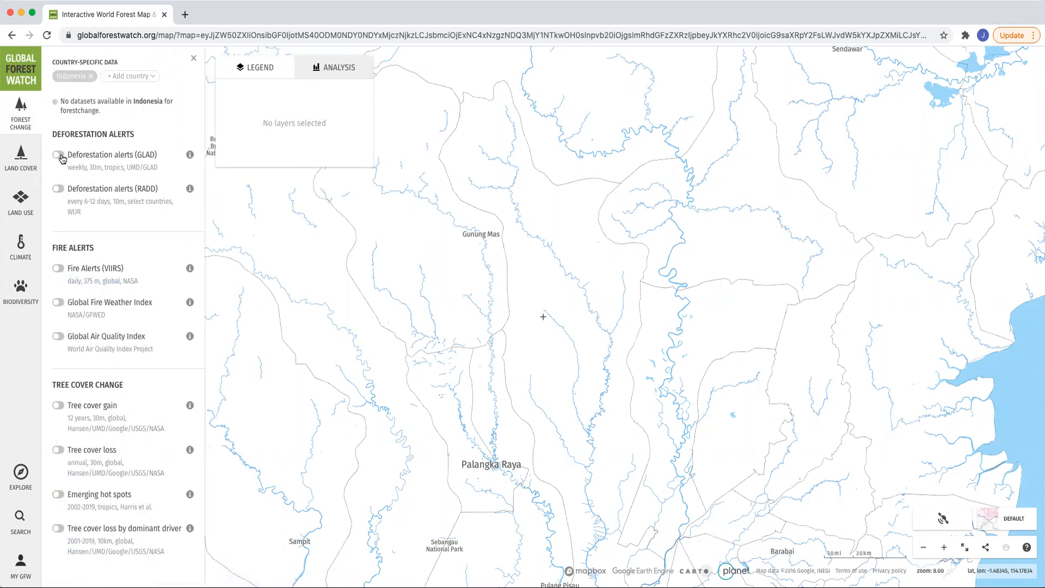
click(58, 155)
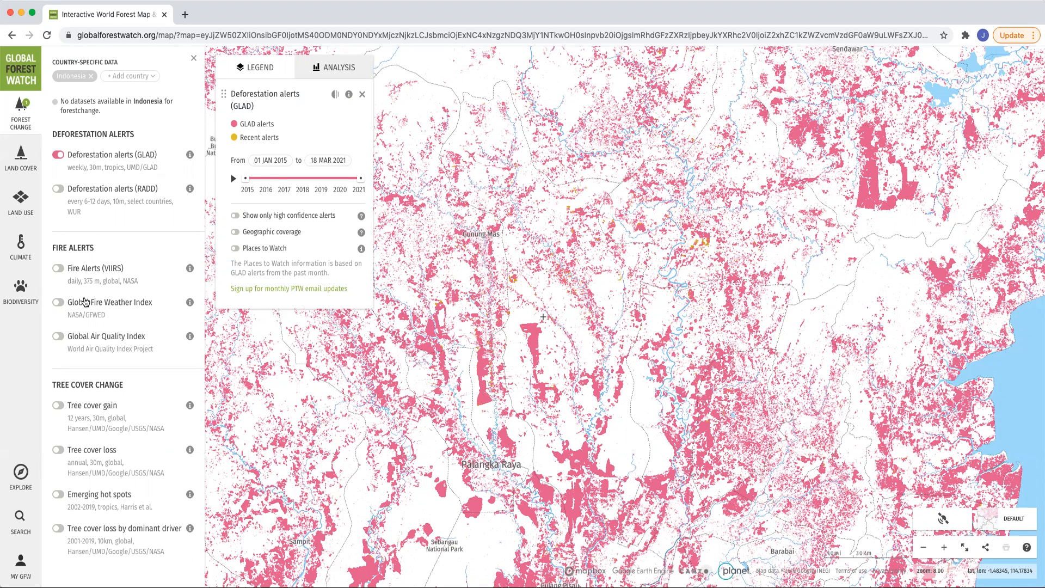
click(945, 548)
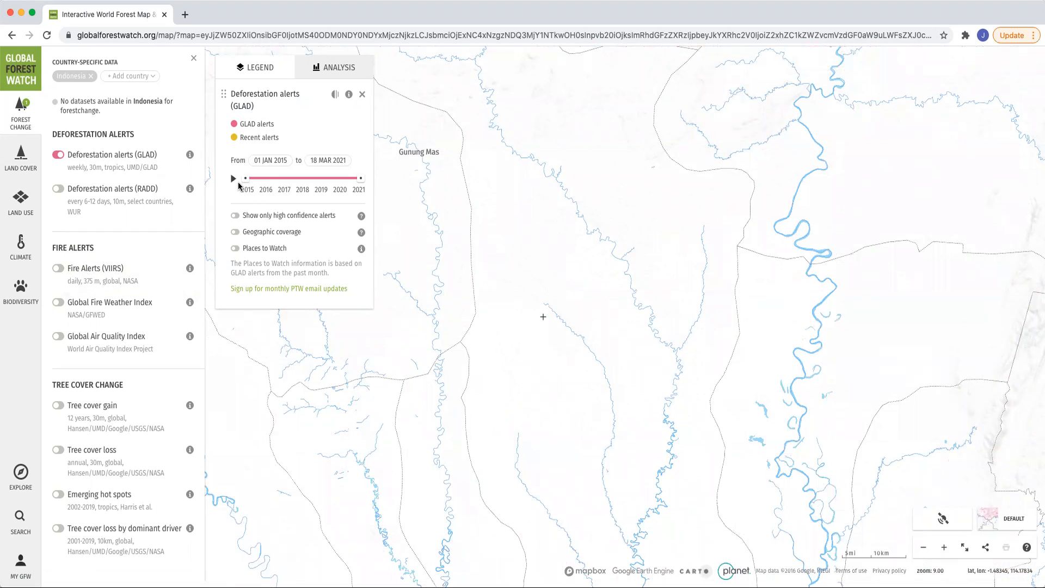
Set the GLAD alerts' start date to 03 Oct 2019 and play the alert timeline
drag(246, 179, 334, 189)
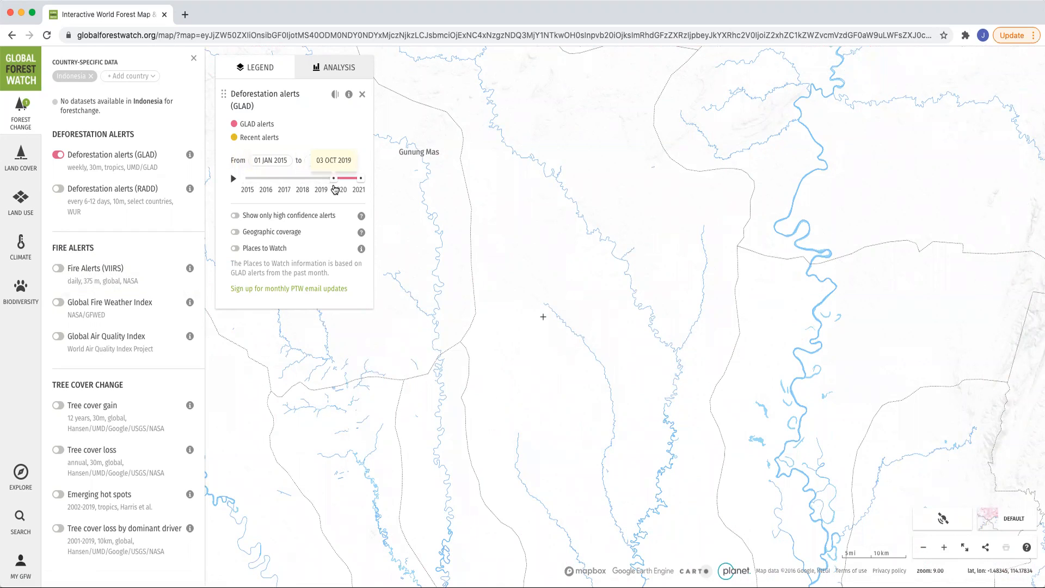
drag(335, 189, 335, 189)
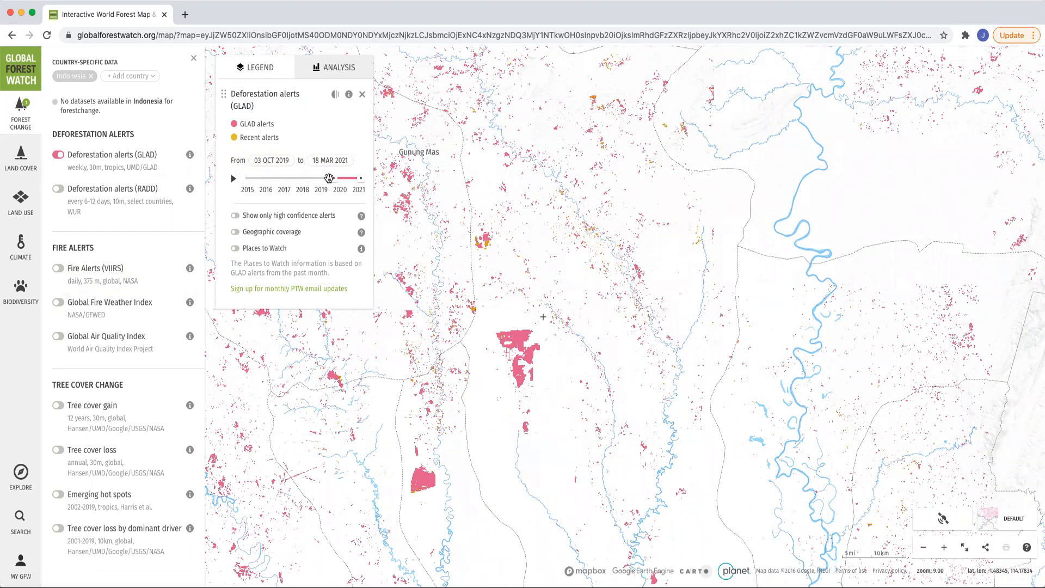
click(234, 183)
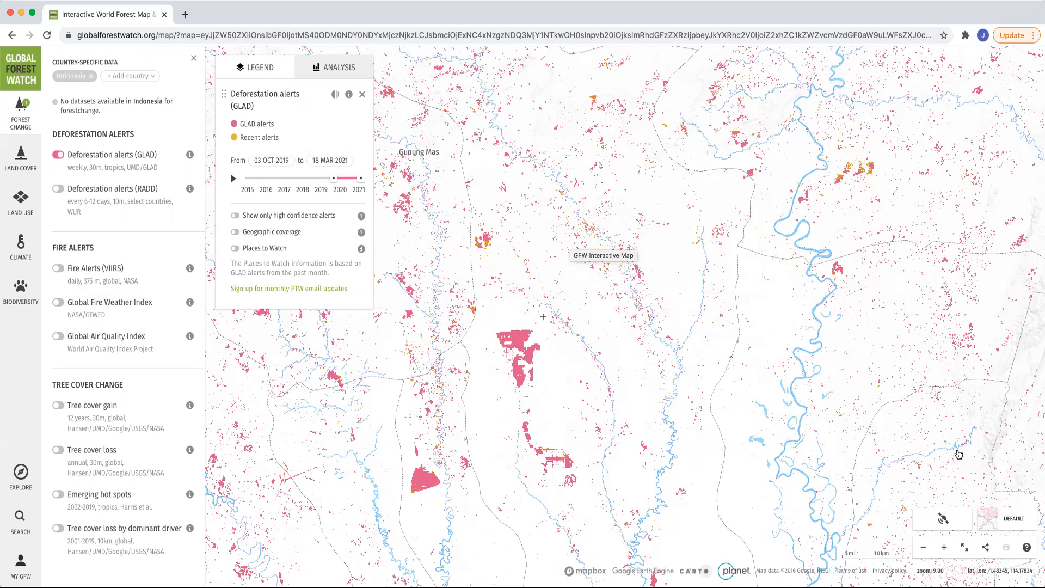
Try the Dark Matter map style and return the basemap to Default
click(1013, 526)
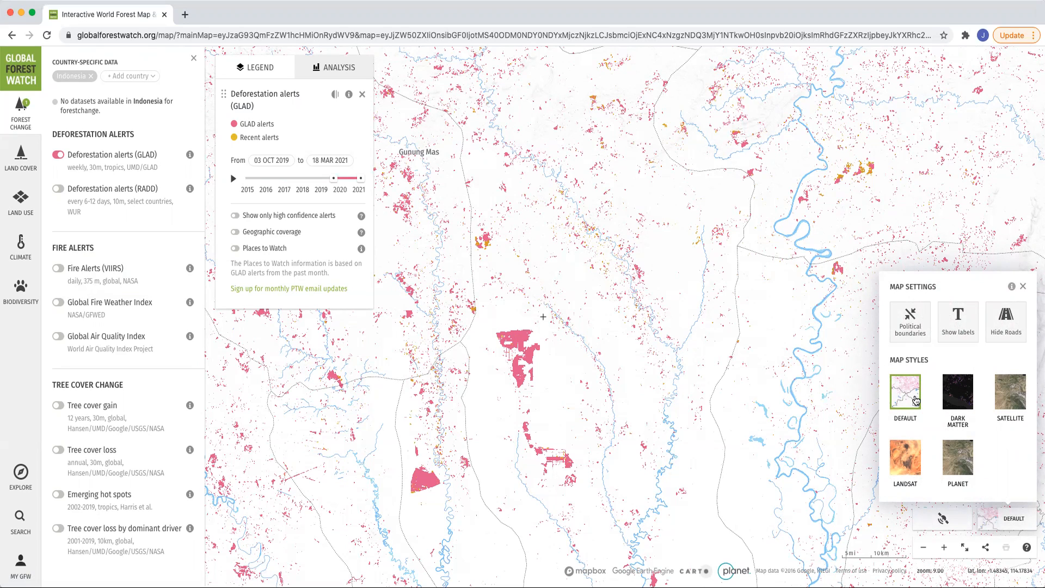
click(950, 396)
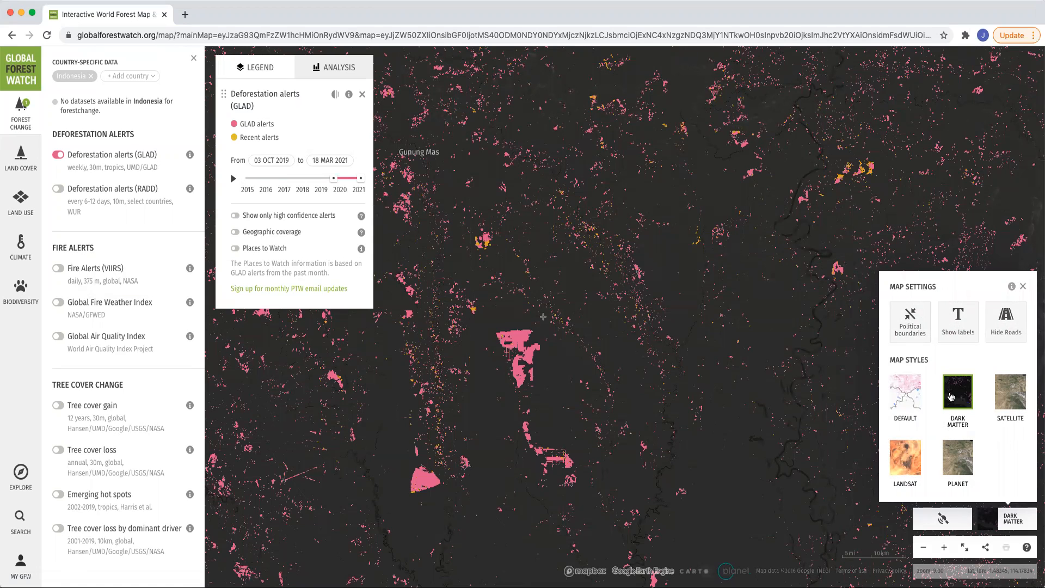
click(910, 399)
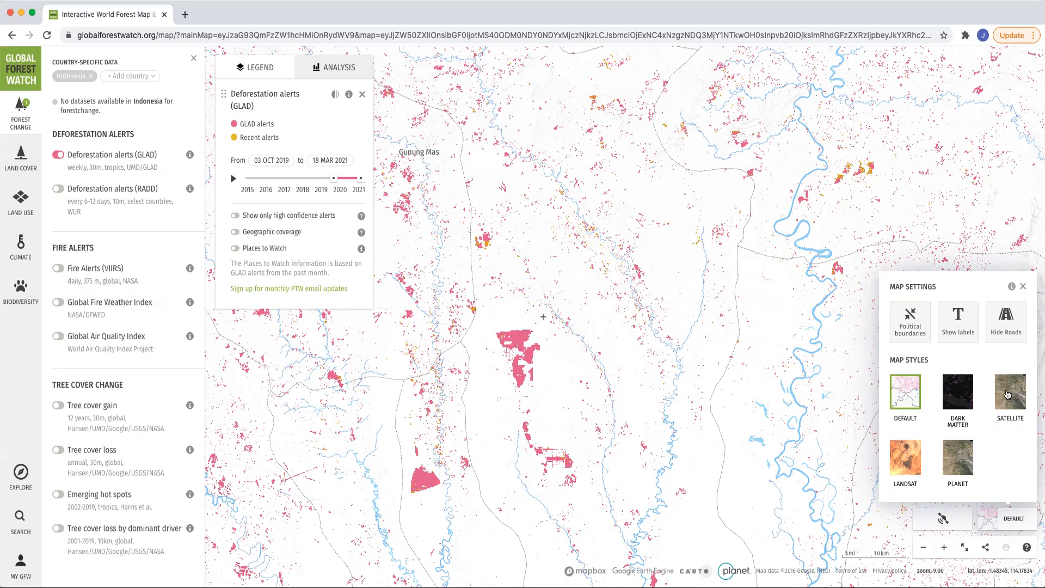
Try the Landsat map style and check which imagery periods it offers
click(904, 463)
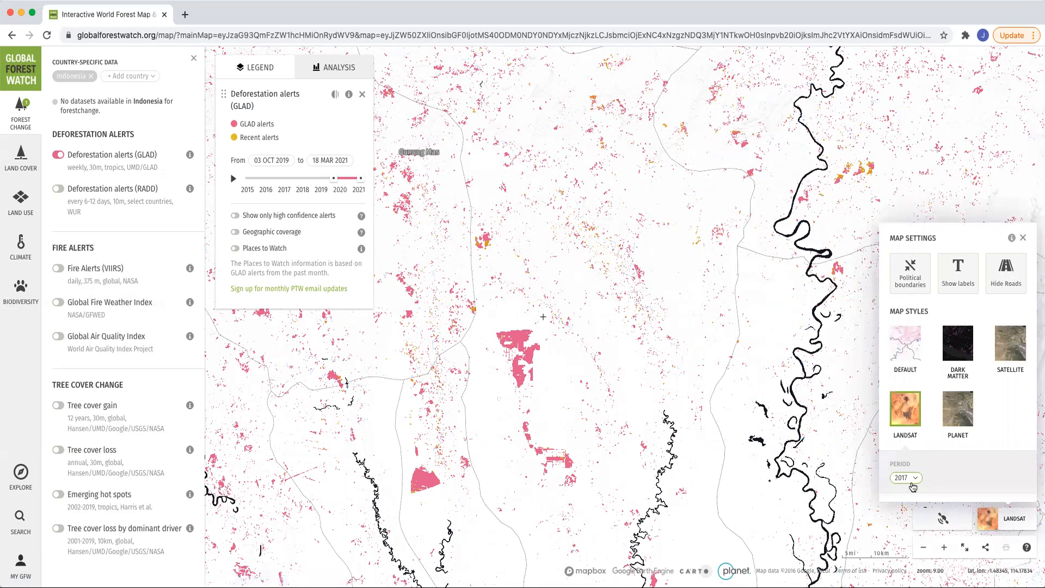
click(913, 478)
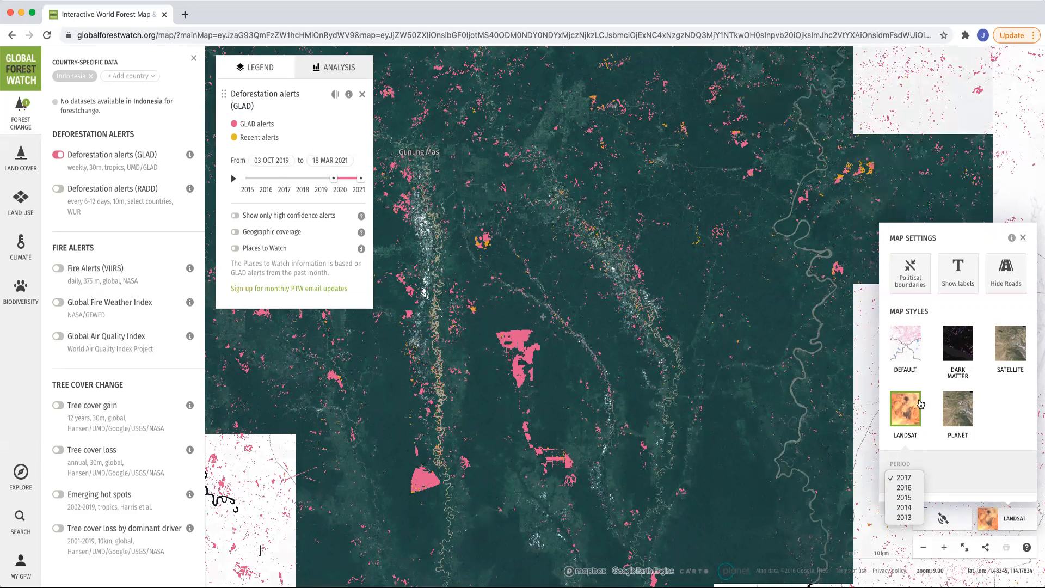
click(951, 414)
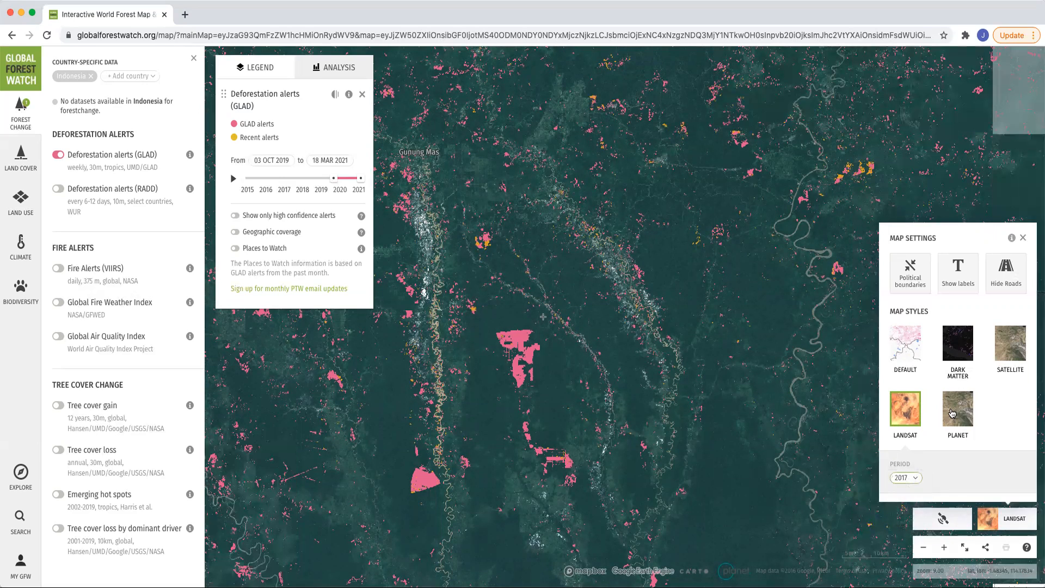
Switch the basemap to the Planet map style and set its period to Dec 2016 - Jun 2017
click(952, 415)
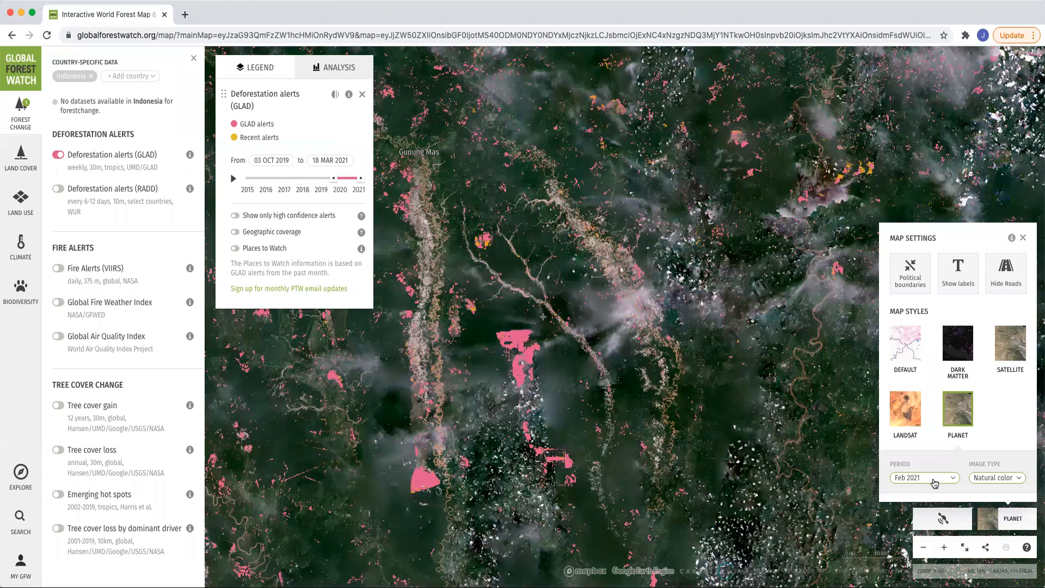
click(934, 484)
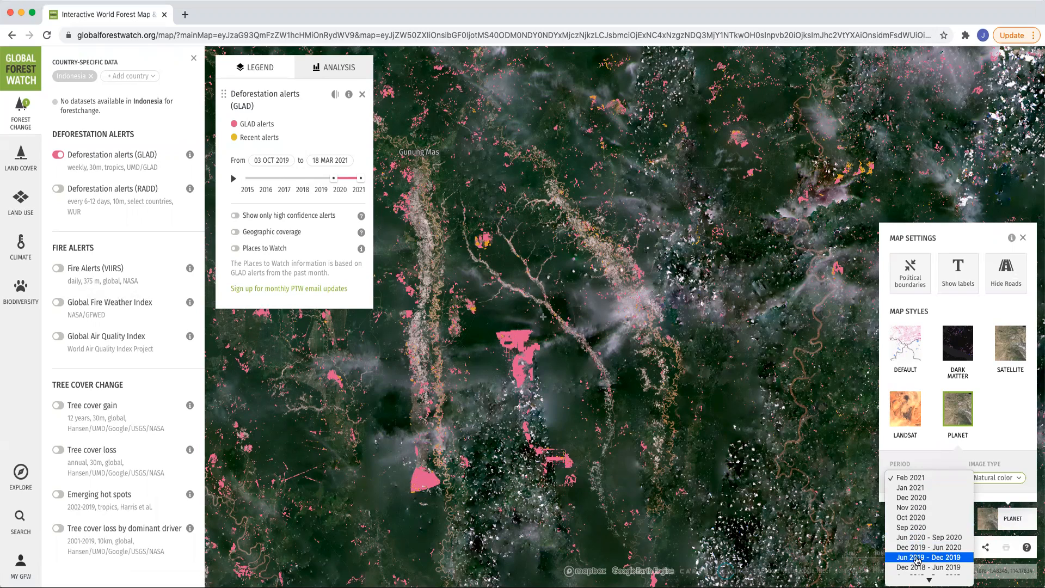
mouse_move(927, 580)
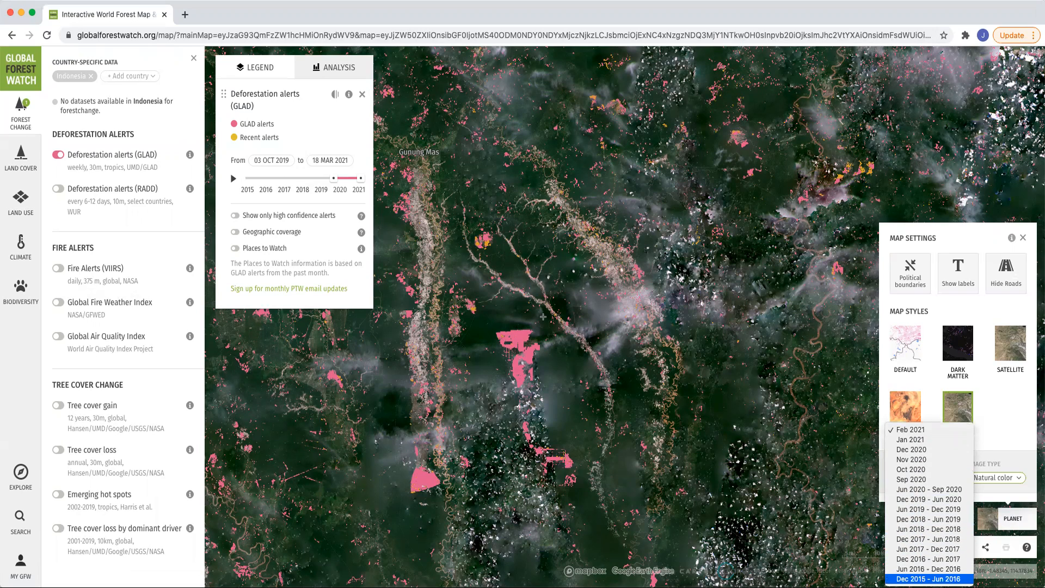
click(916, 563)
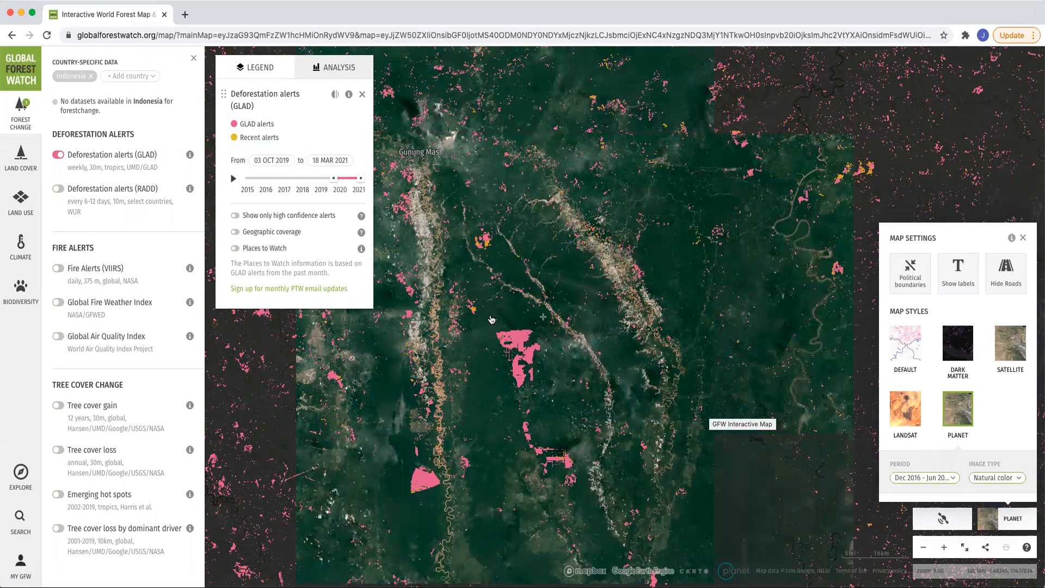
Remove the Deforestation alerts (GLAD) layer and set the Planet imagery period to Dec 2020
click(363, 95)
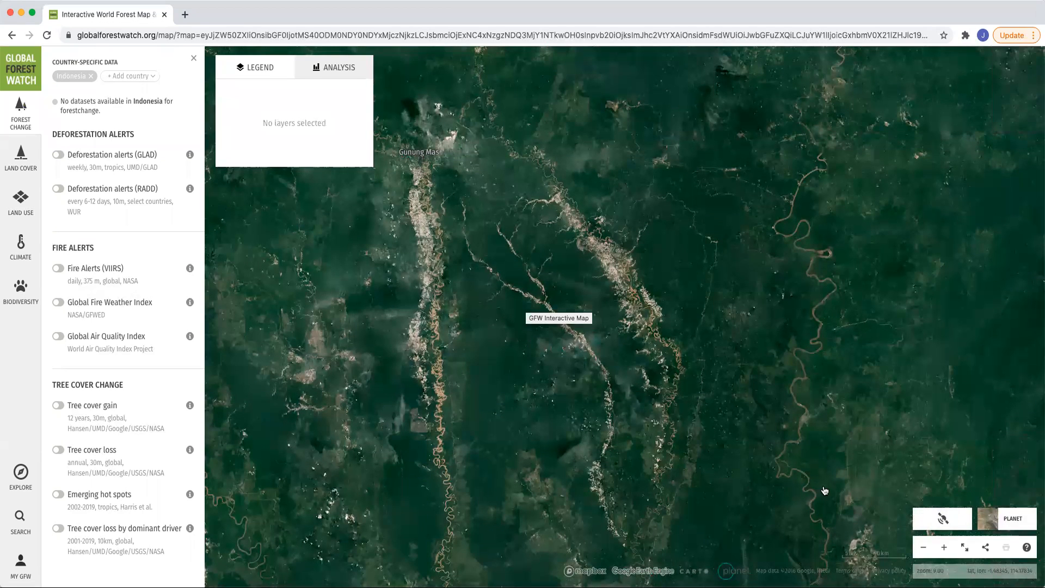
click(1011, 524)
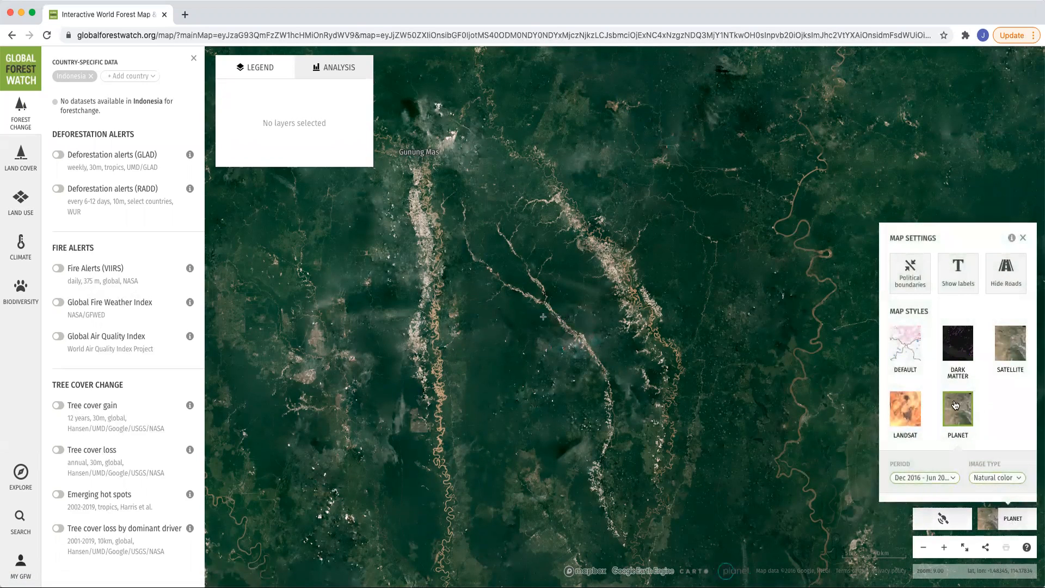
click(954, 481)
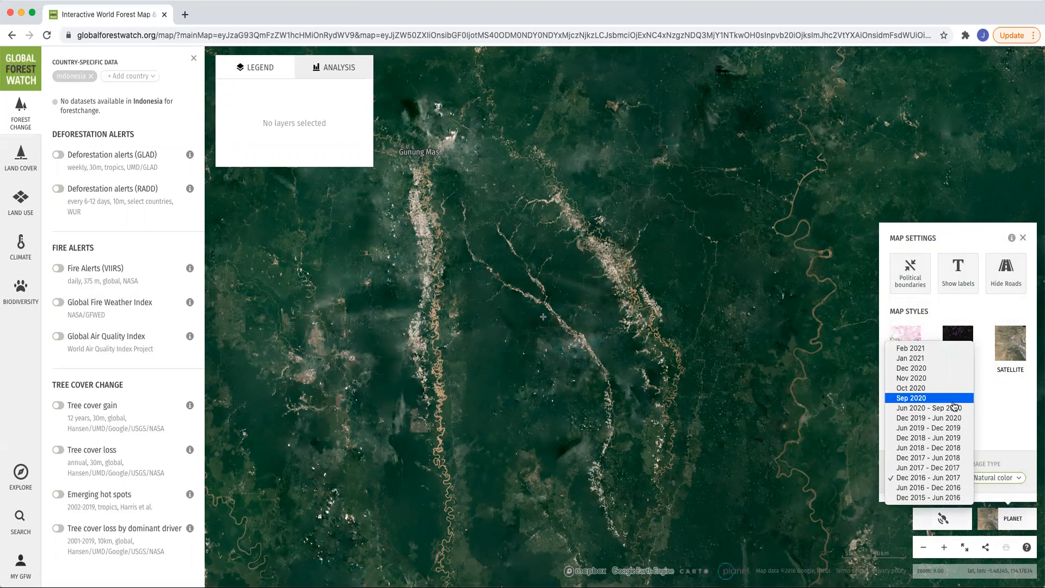
click(954, 373)
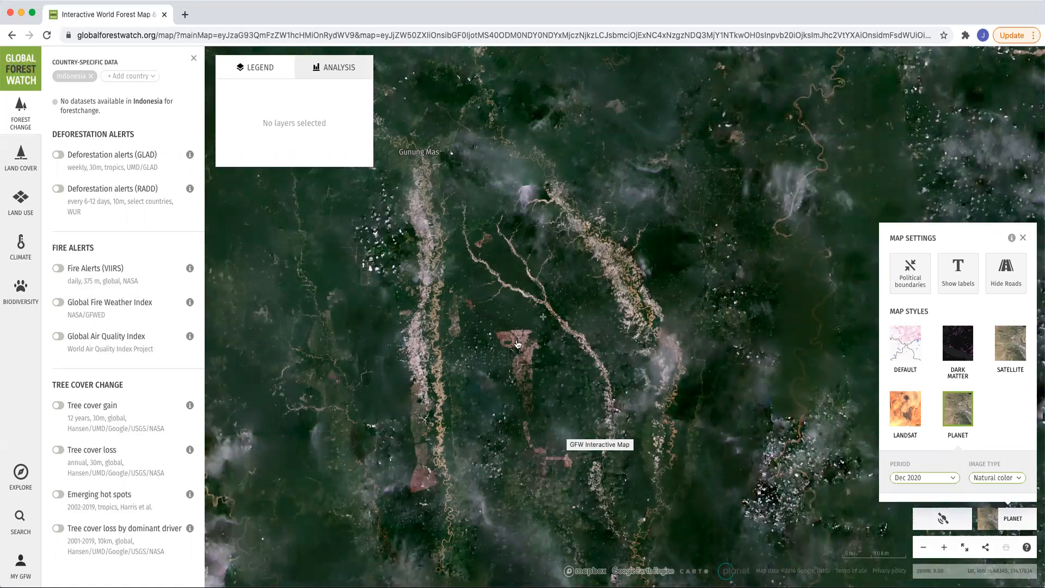
click(945, 548)
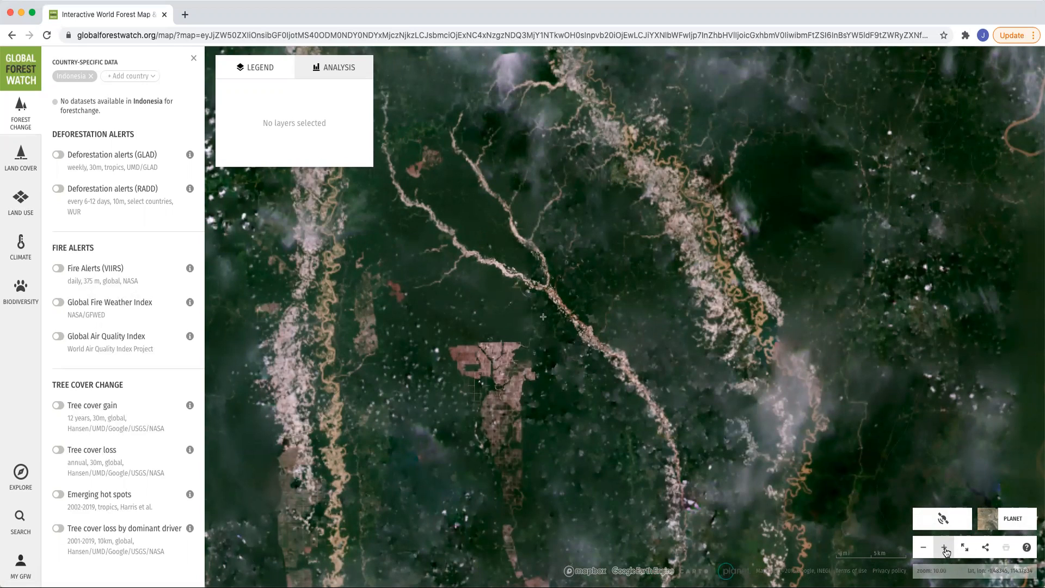
click(1014, 520)
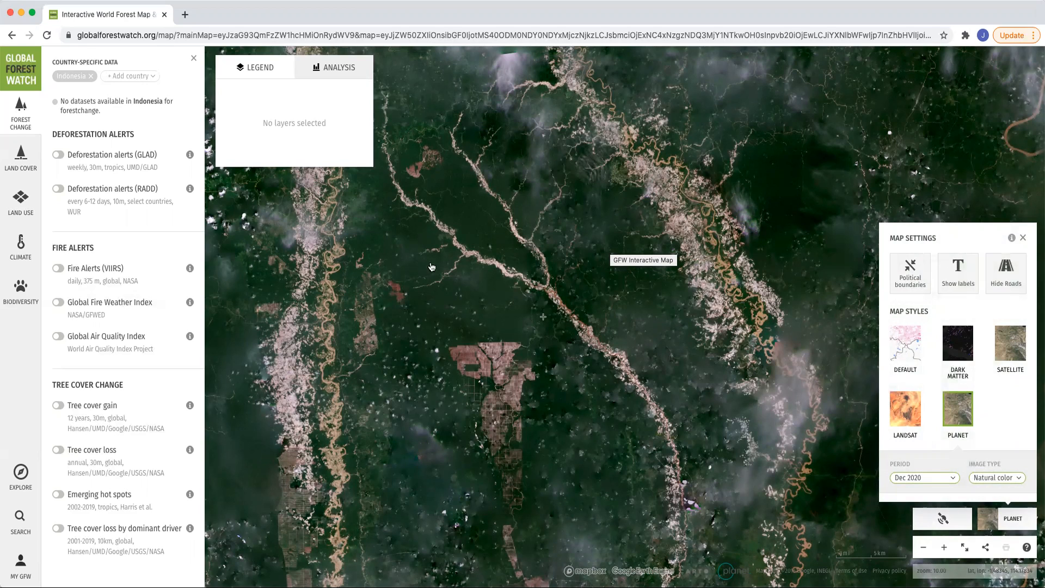
Show the Deforestation alerts (GLAD) layer again and set its start date to 12 Mar 2020
click(64, 156)
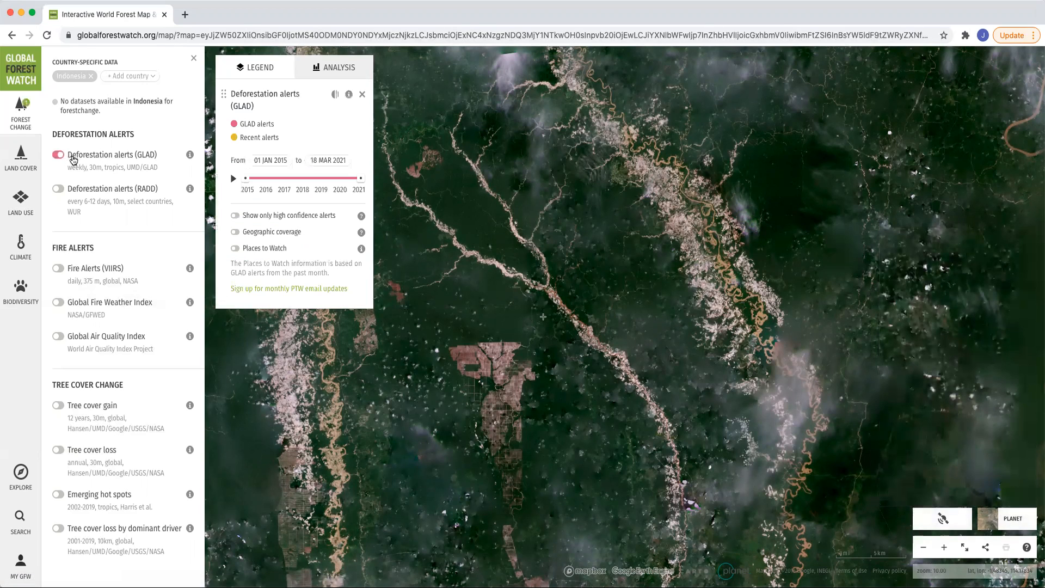
drag(246, 179, 341, 190)
click(233, 181)
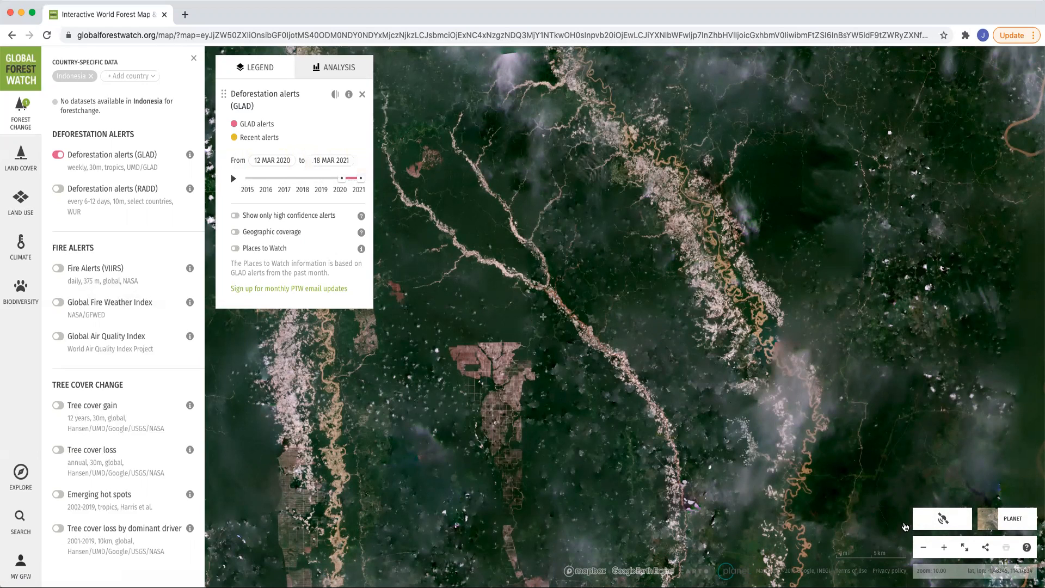
Play the GLAD alert timeline from 12 Mar 2020 over the Planet imagery south of Gunung Mas
click(941, 547)
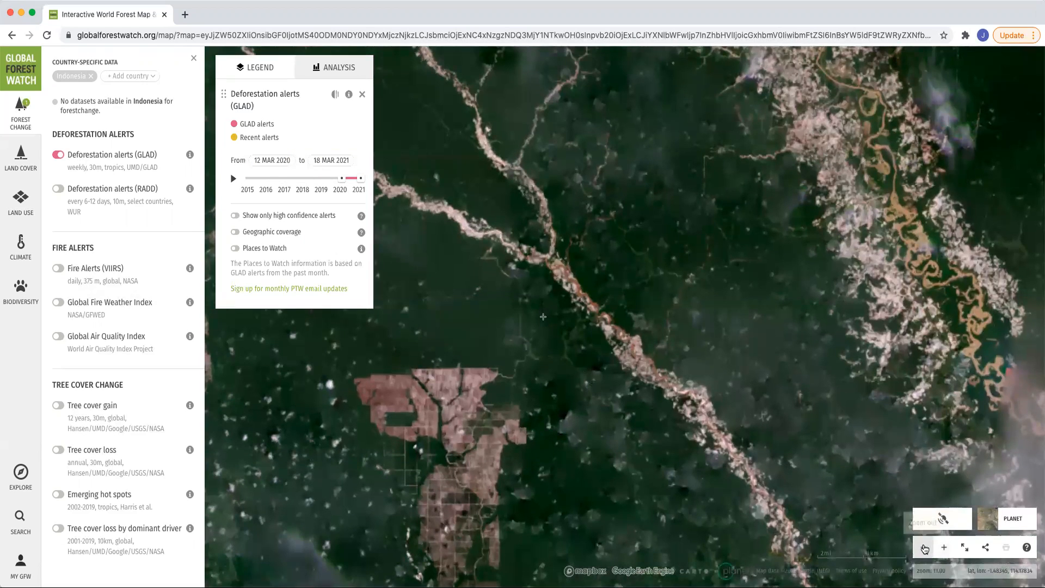
click(924, 547)
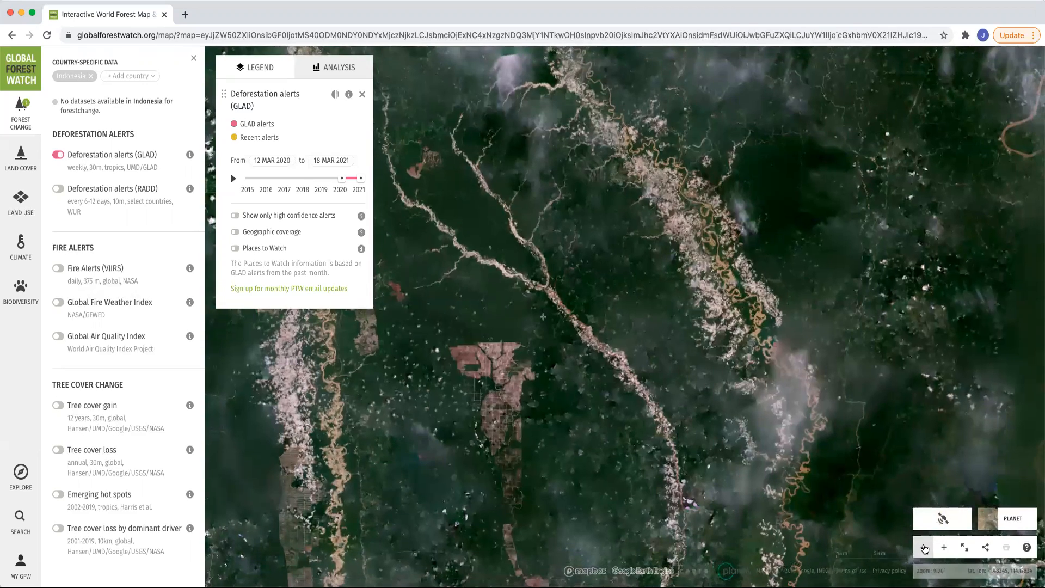
click(924, 547)
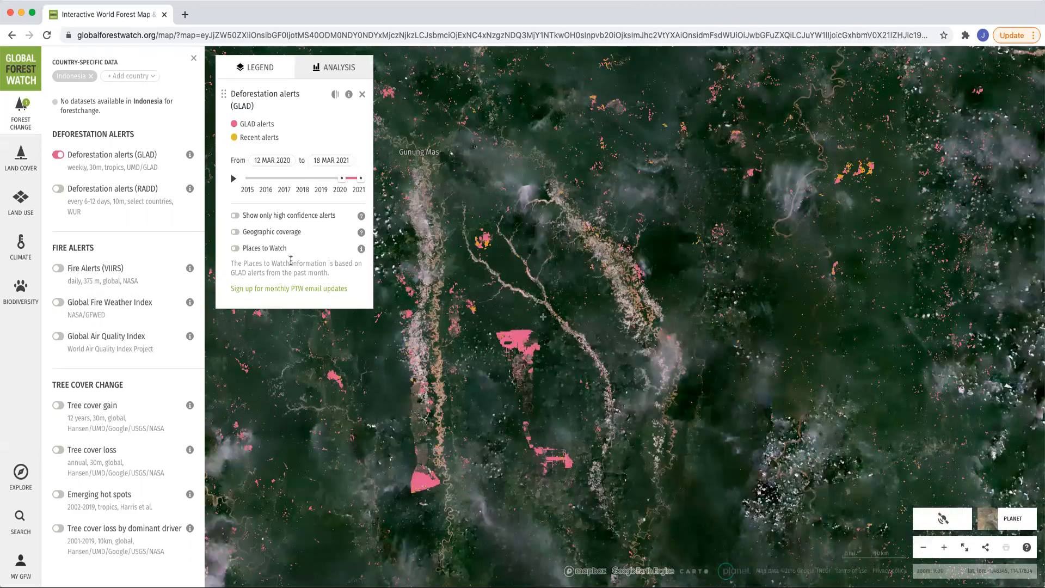
click(233, 179)
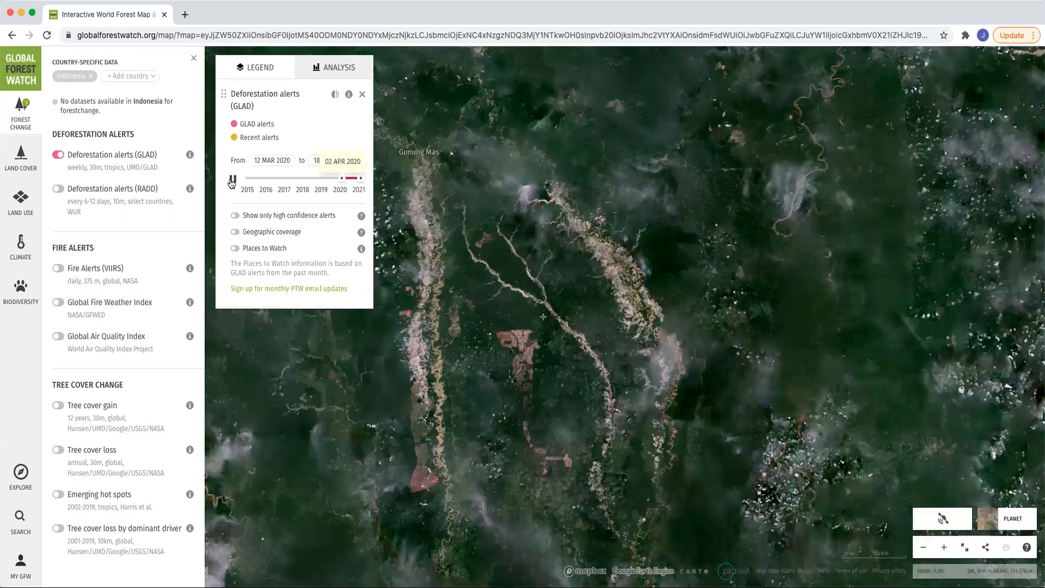
click(232, 181)
click(234, 180)
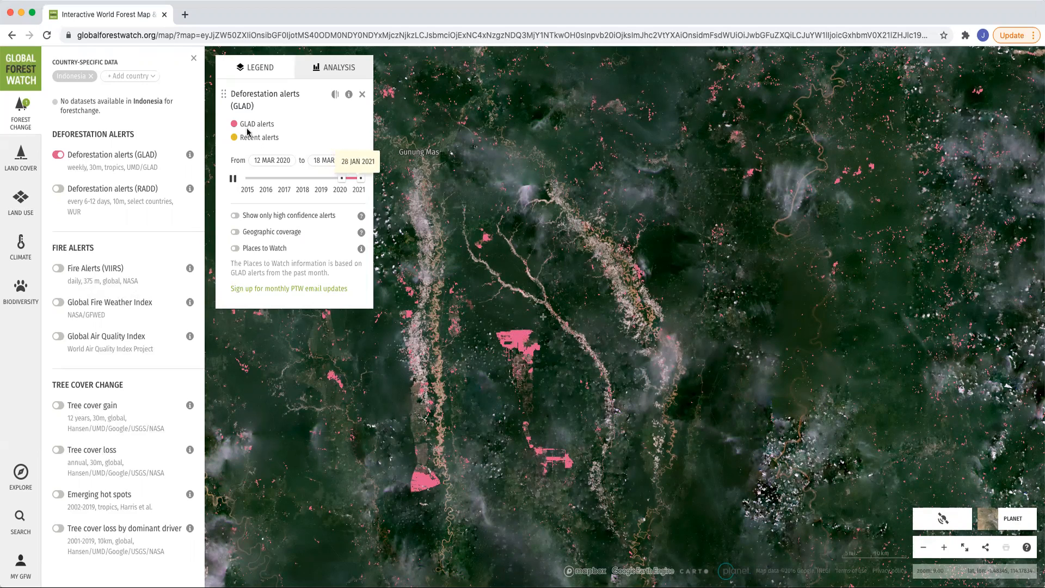
Replace the GLAD alerts layer with the Oil palm concessions layer from the land use datasets, covering southern Kalimantan
click(364, 96)
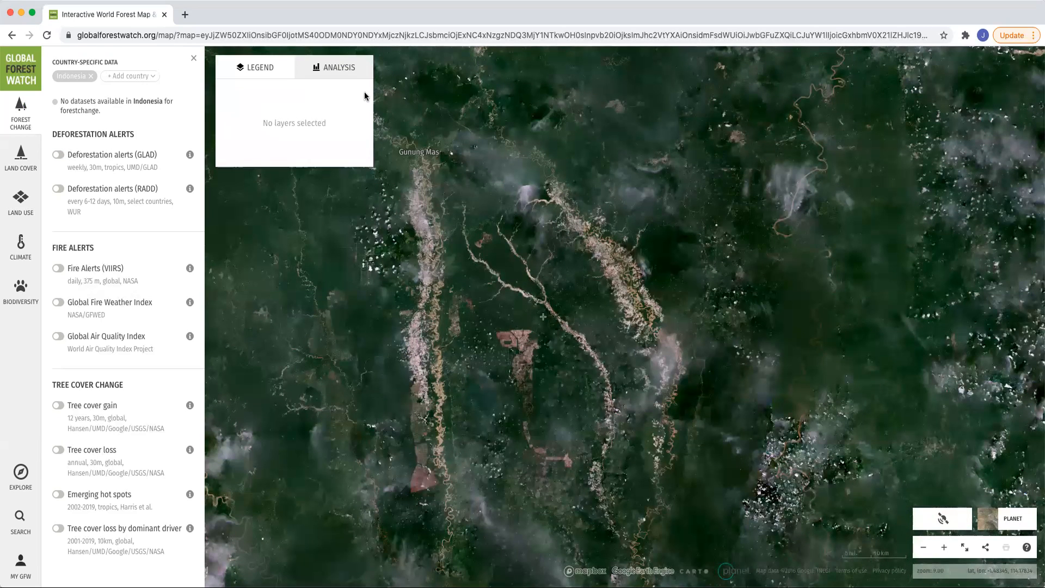
click(193, 59)
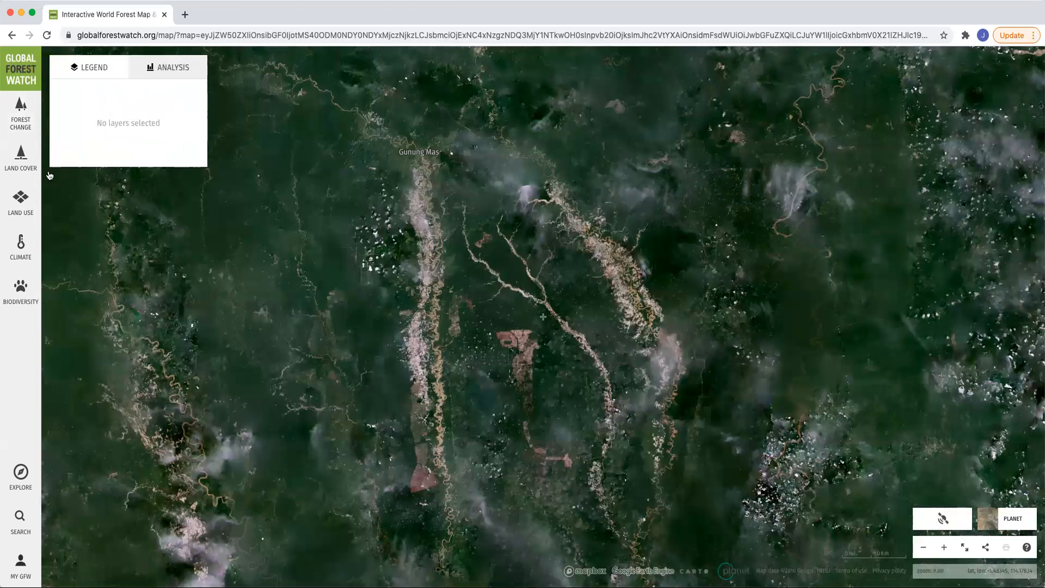
click(26, 199)
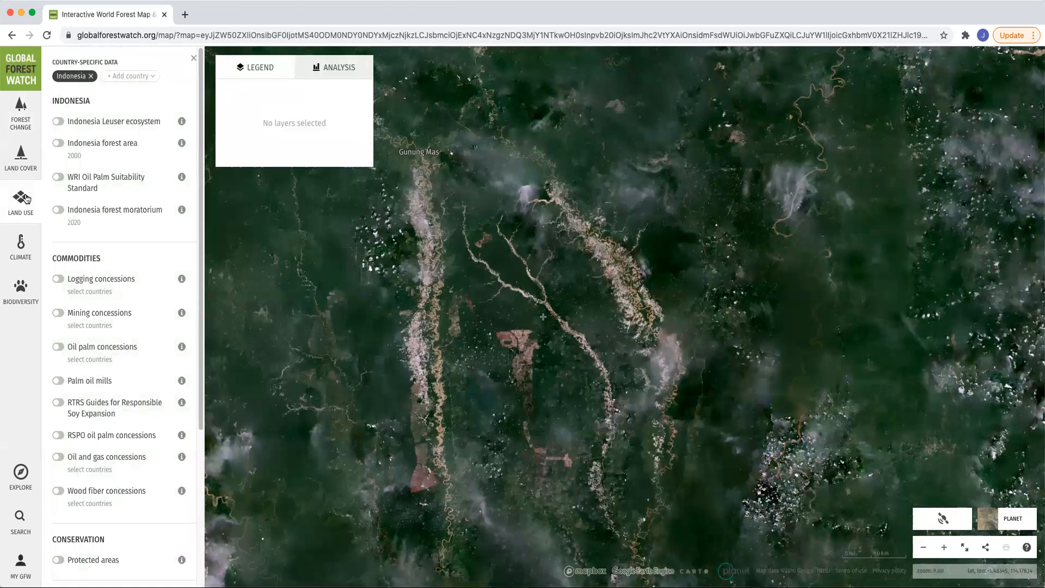
click(63, 348)
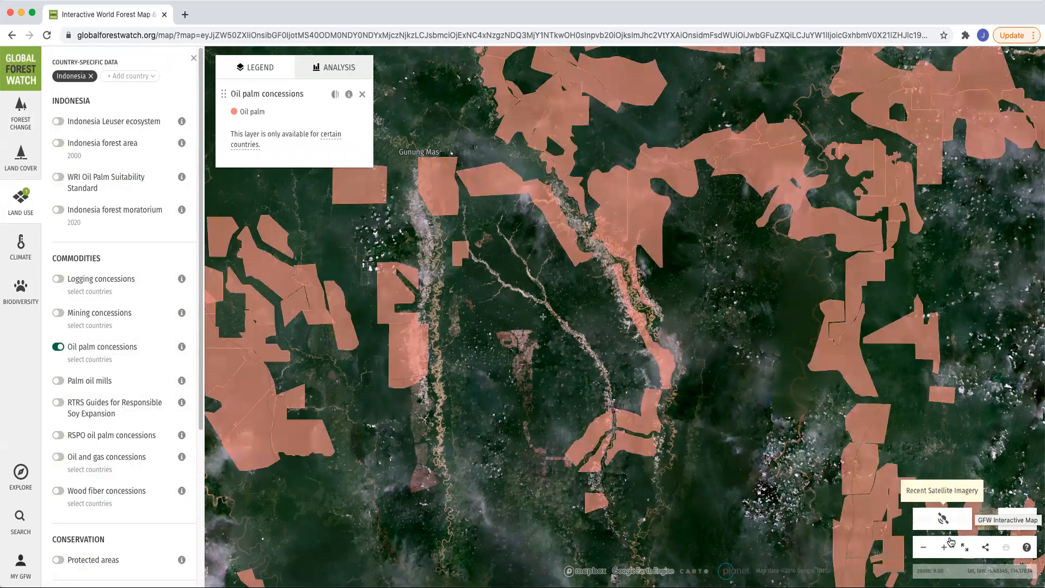
click(923, 548)
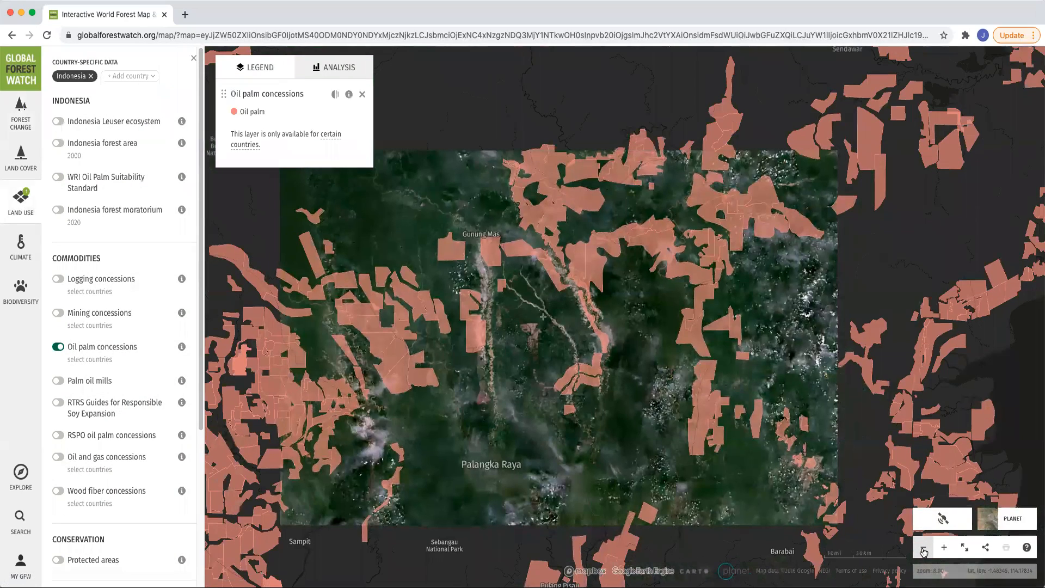
click(924, 549)
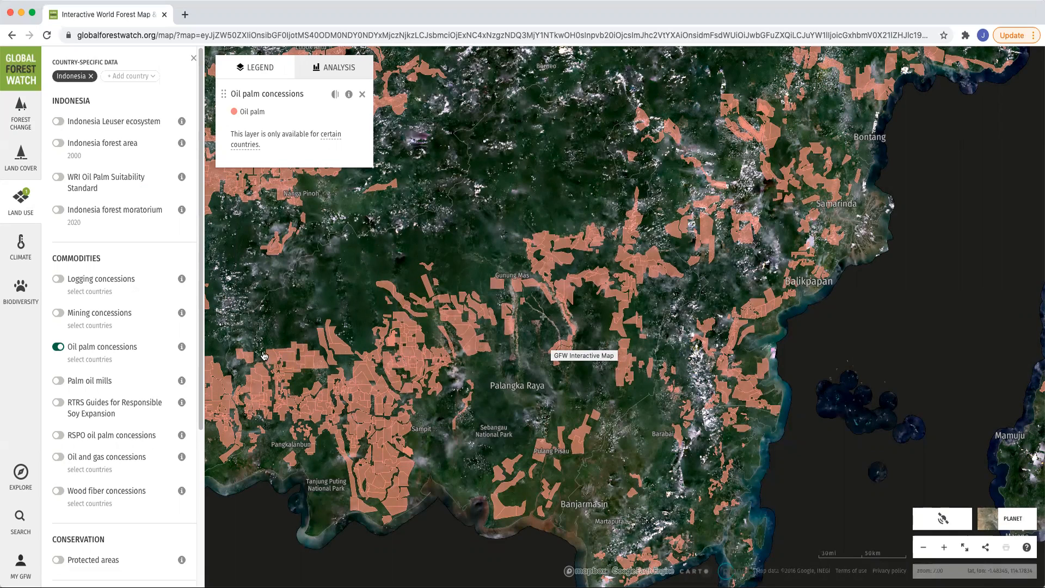
Replace the Oil palm concessions layer with Global biodiversity significance from the biodiversity datasets, leaving Global biodiversity intactness off
click(361, 95)
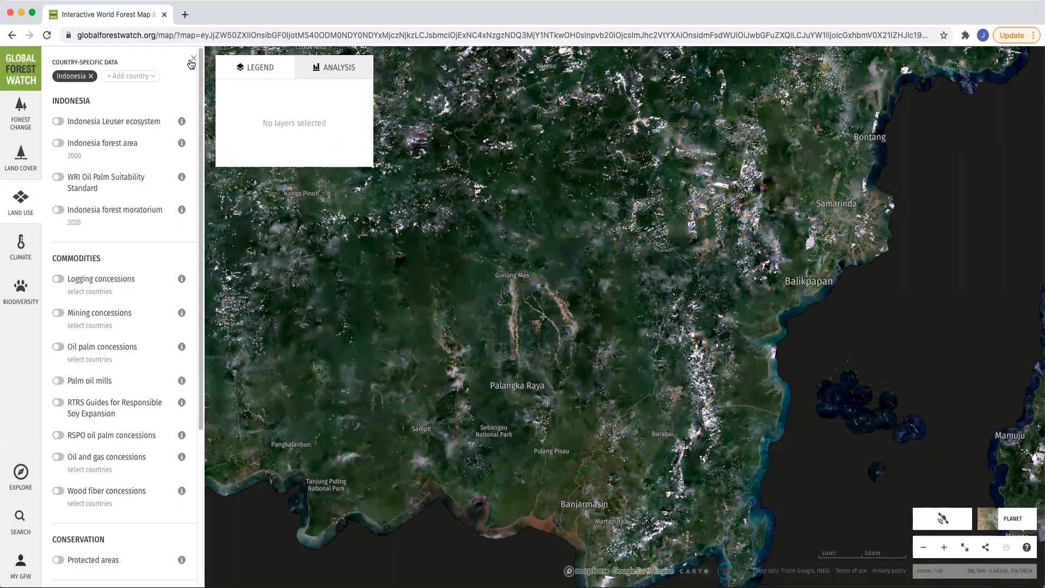
click(193, 59)
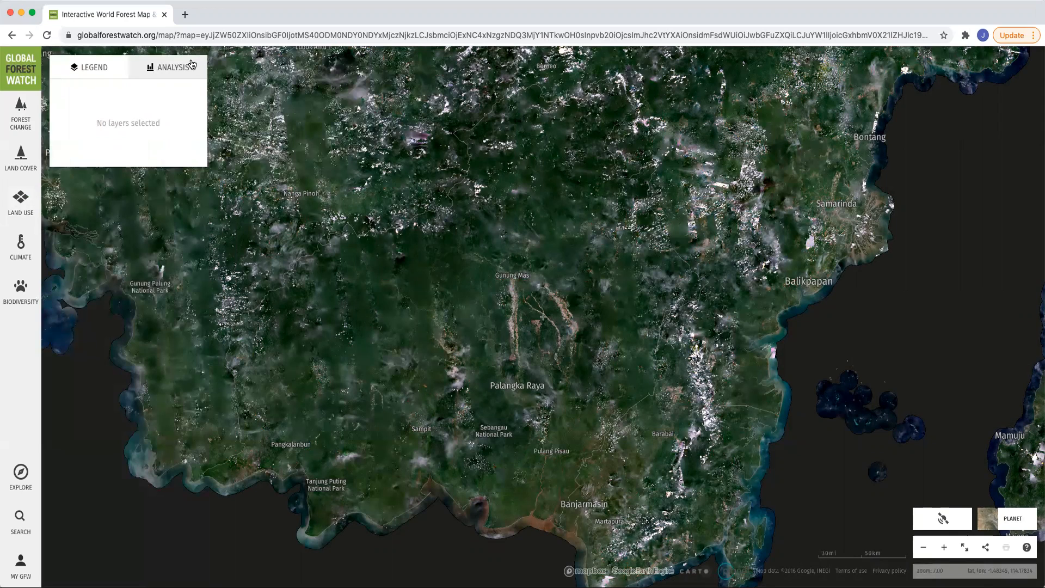
click(19, 300)
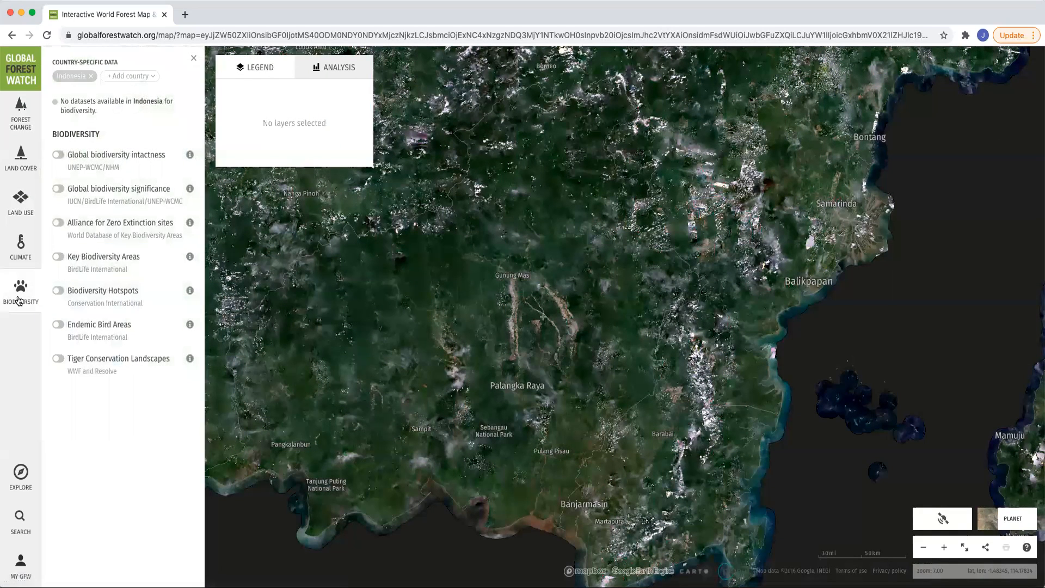
click(58, 155)
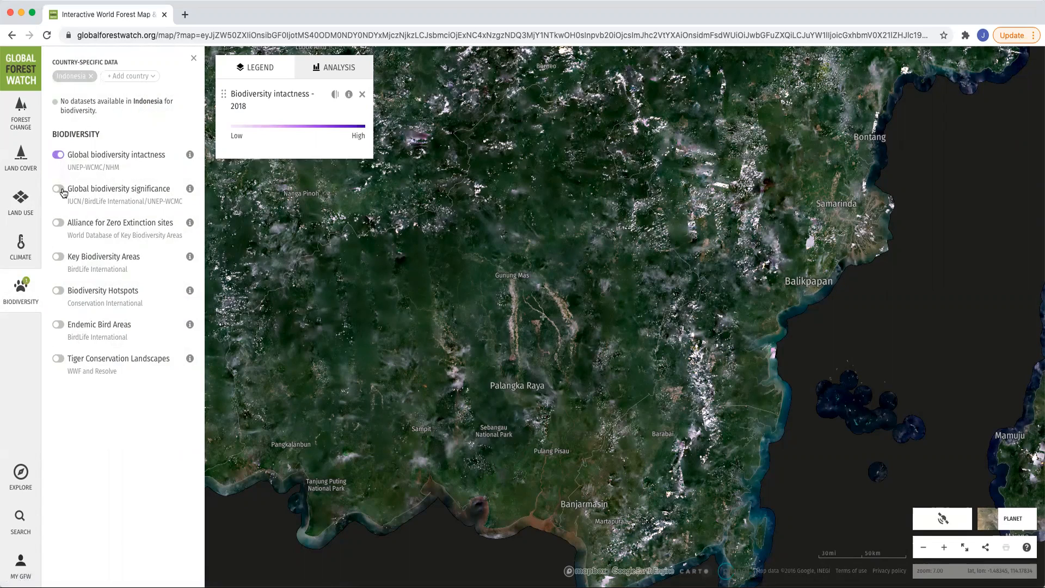
click(62, 190)
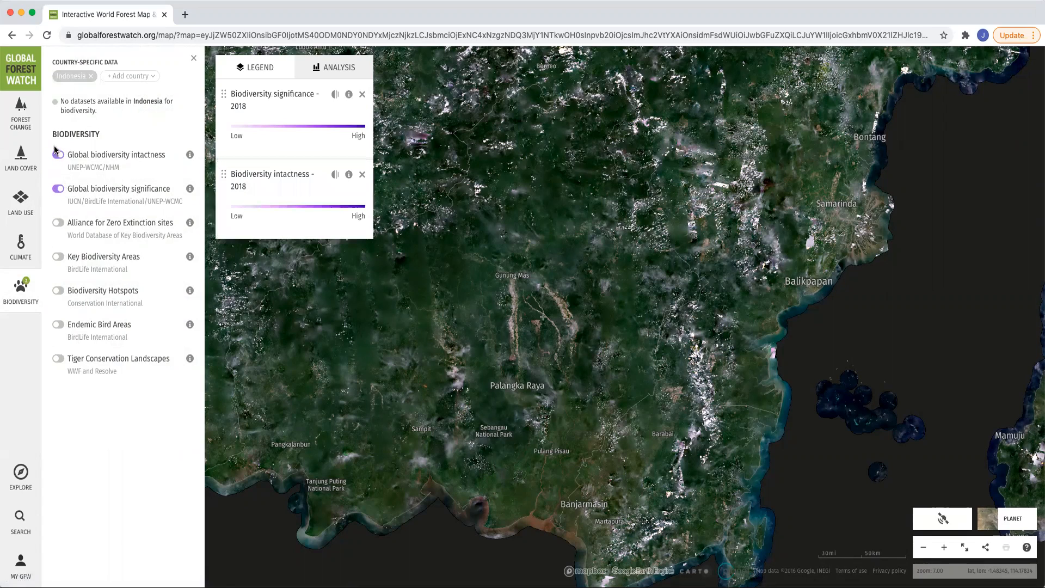
click(57, 154)
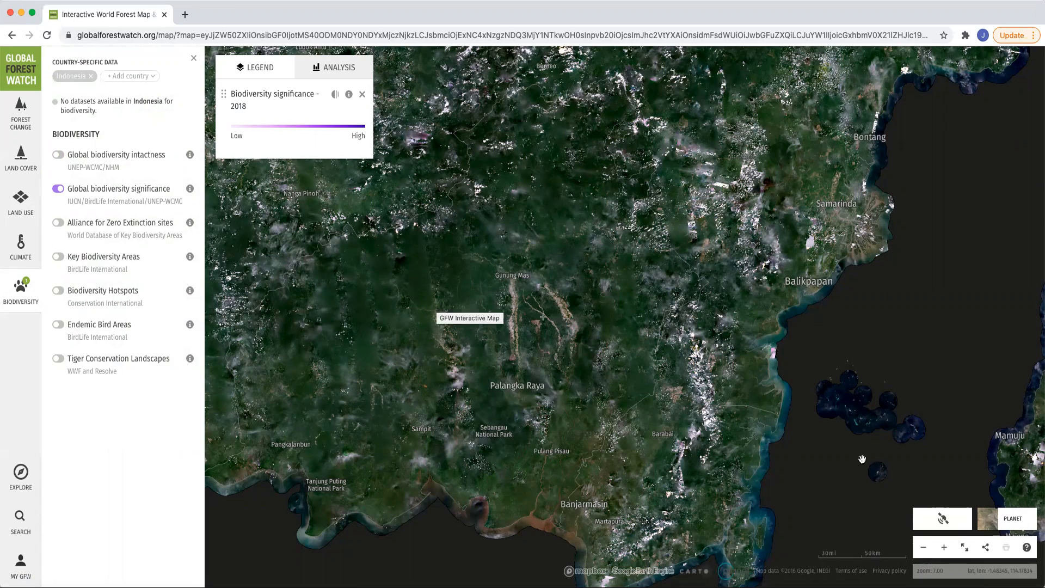
click(1010, 521)
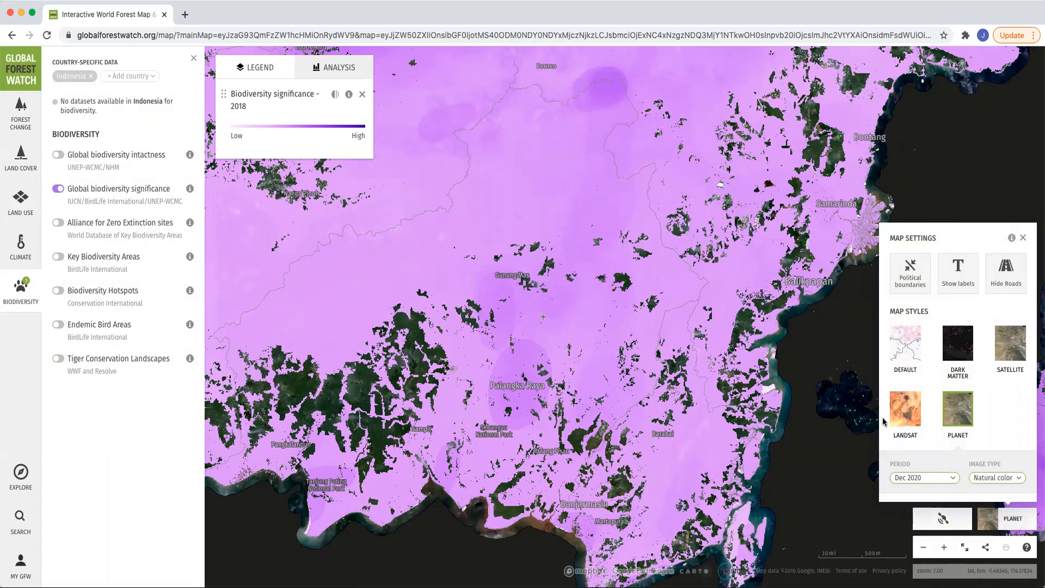
click(922, 548)
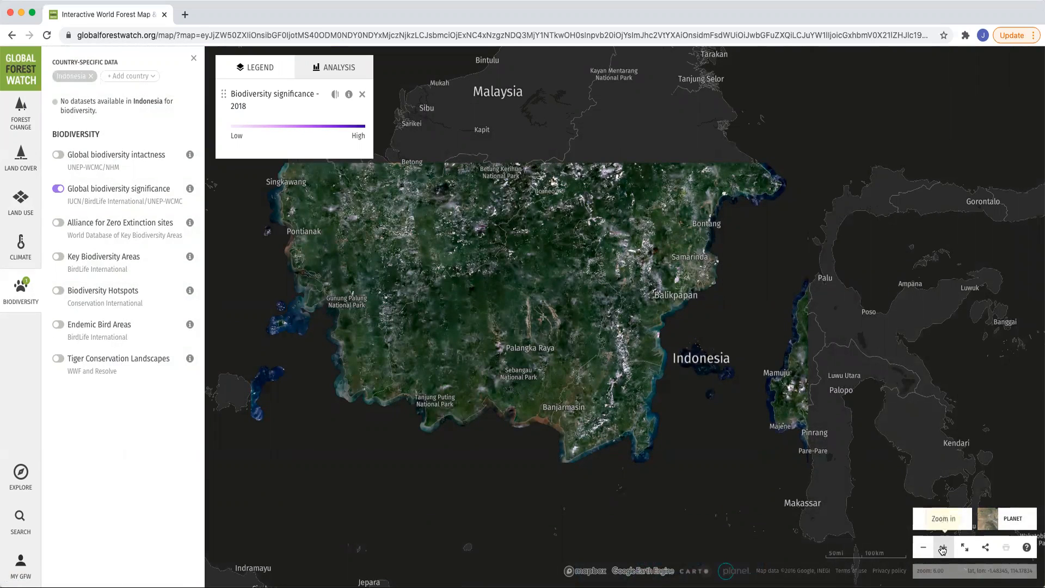
click(942, 547)
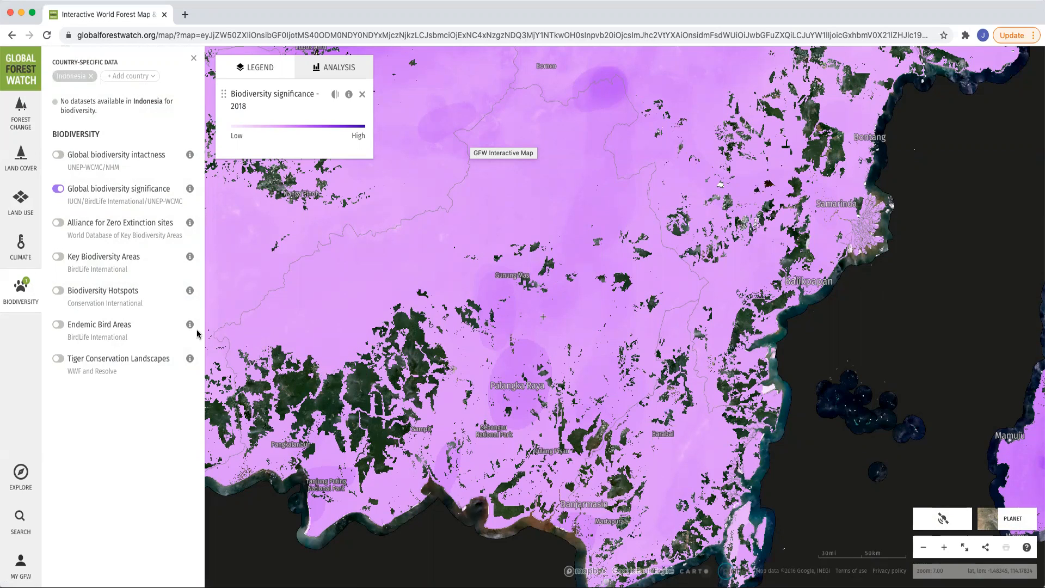
Remove the Global biodiversity significance layer from the map and close the list of biodiversity datasets
mouse_move(187, 331)
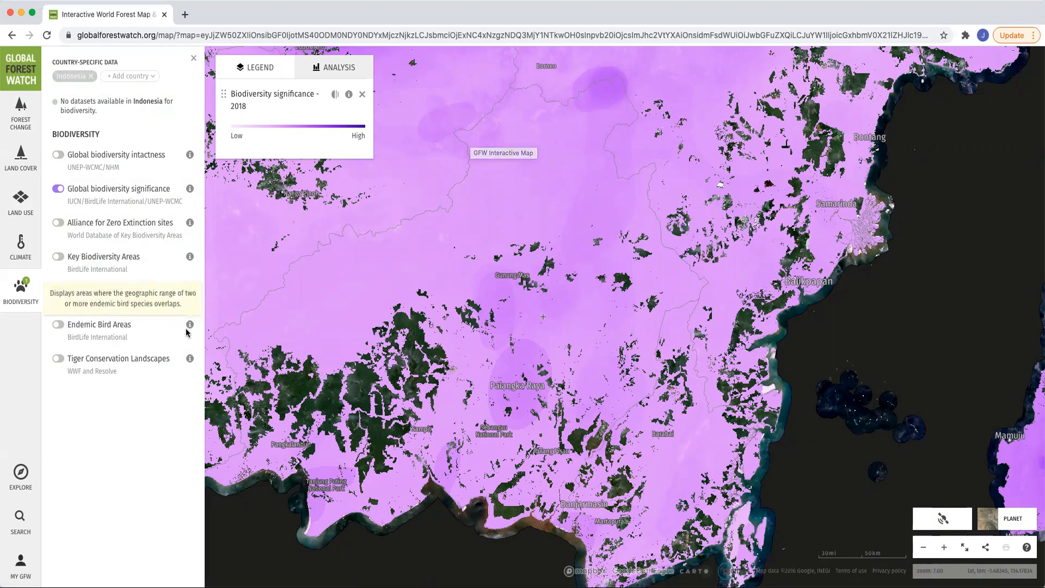
click(349, 92)
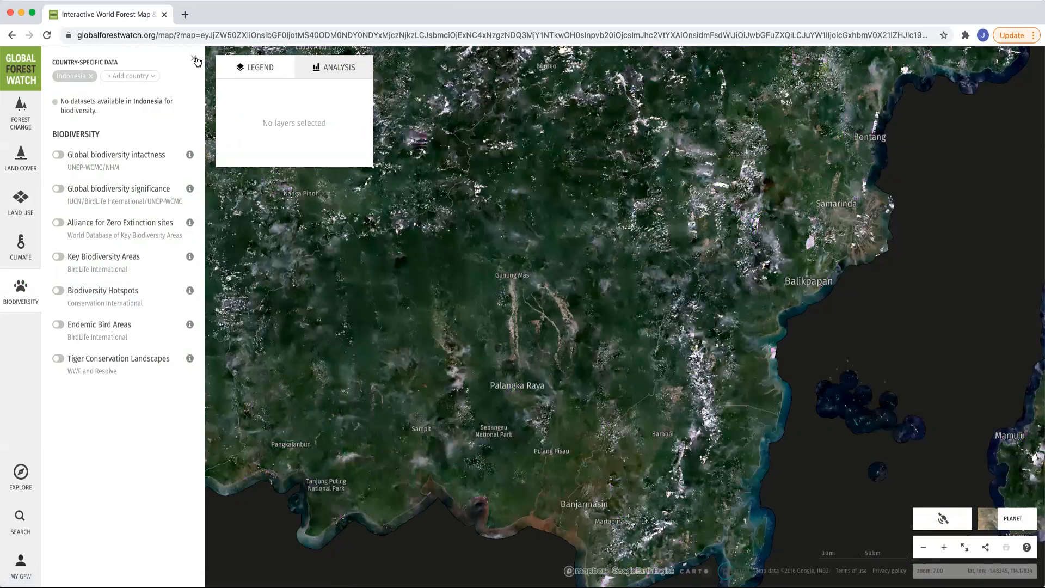
click(194, 60)
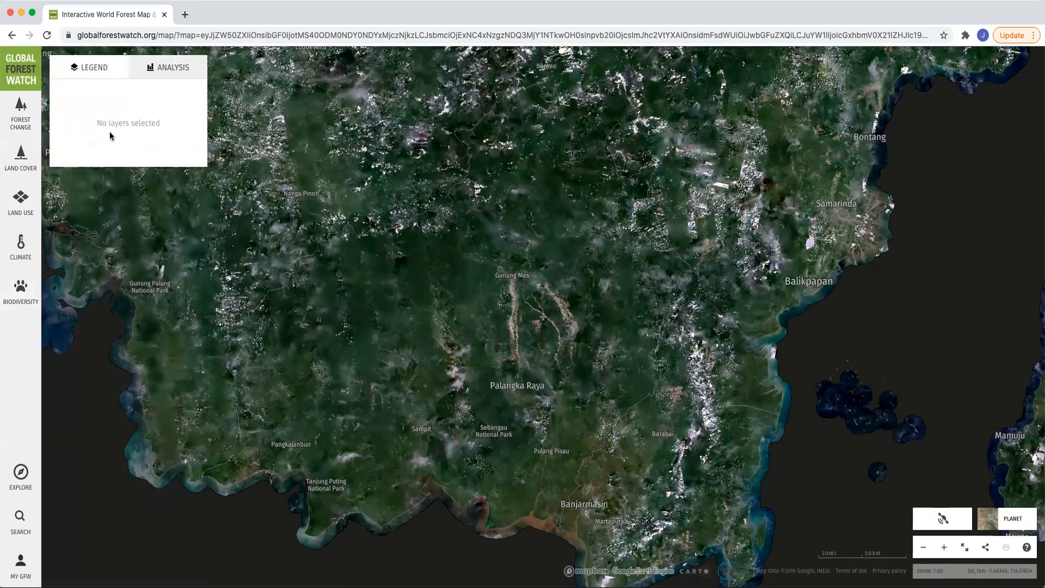
Show the Protected areas layer from the conservation group of the land use datasets
click(28, 199)
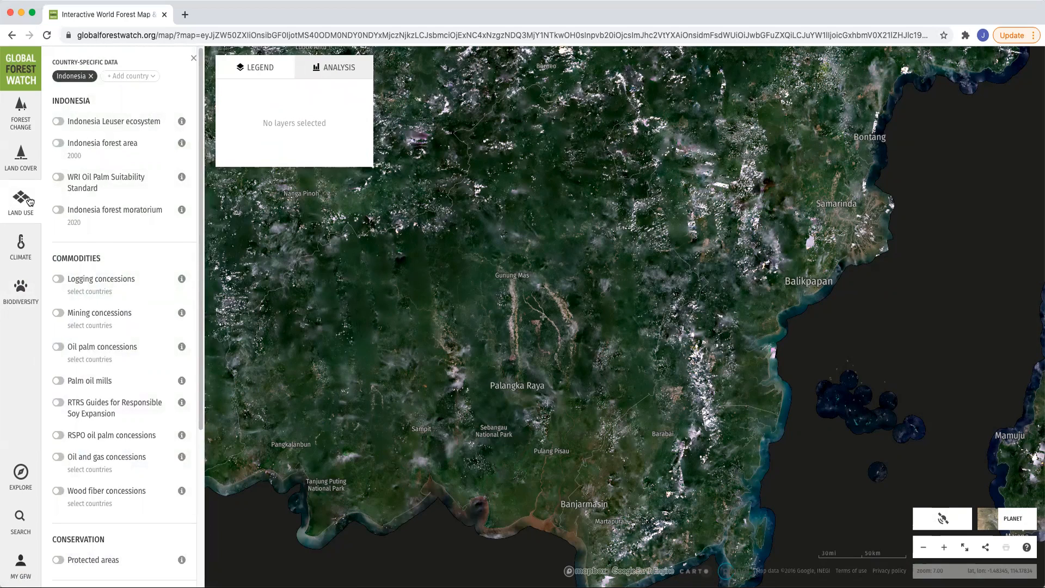
scroll(99, 297, down, 3)
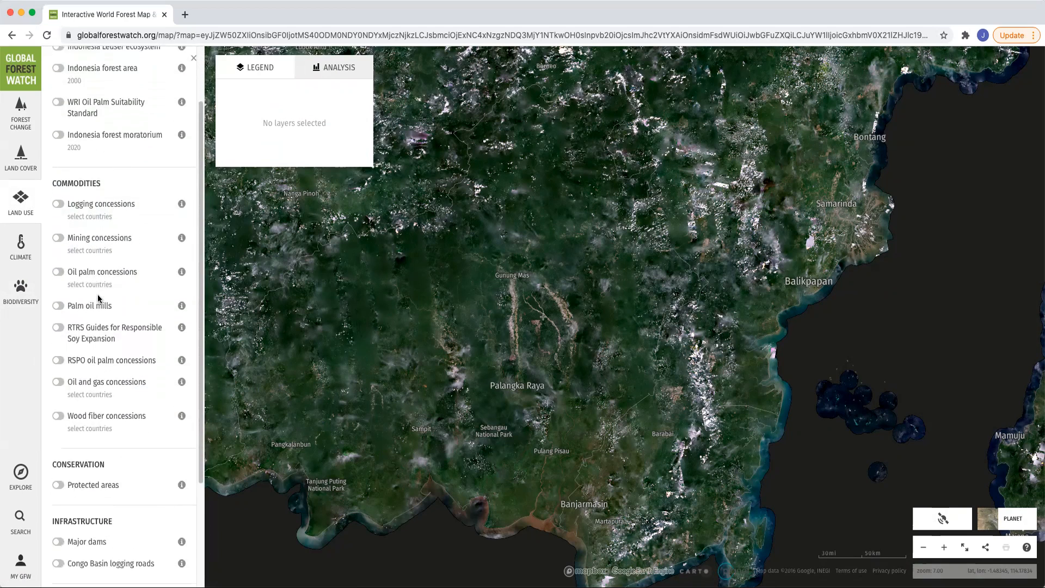
scroll(98, 297, down, 5)
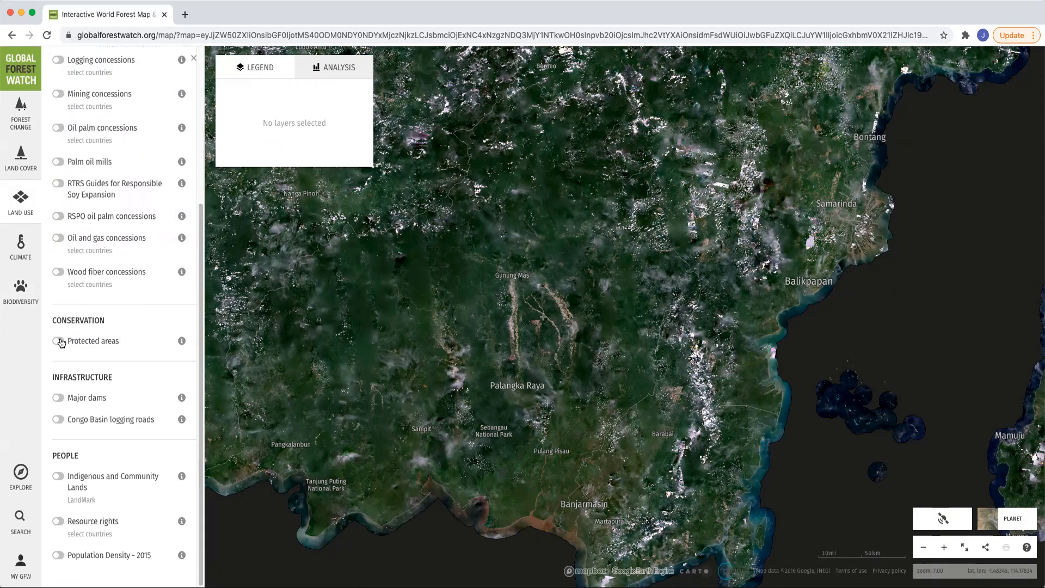
click(60, 342)
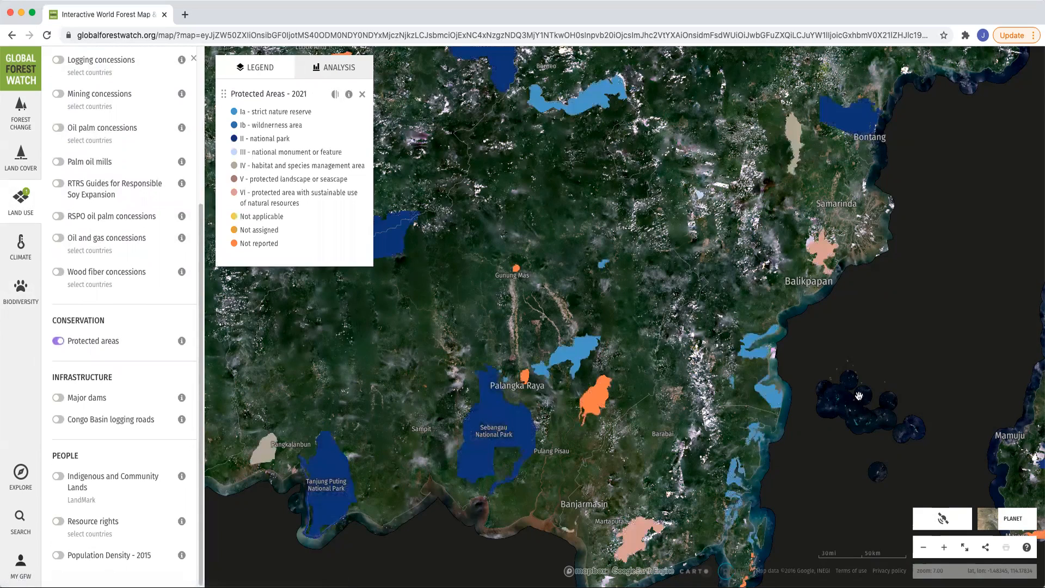
Switch the basemap style from Planet to Default beneath the protected areas
click(1023, 522)
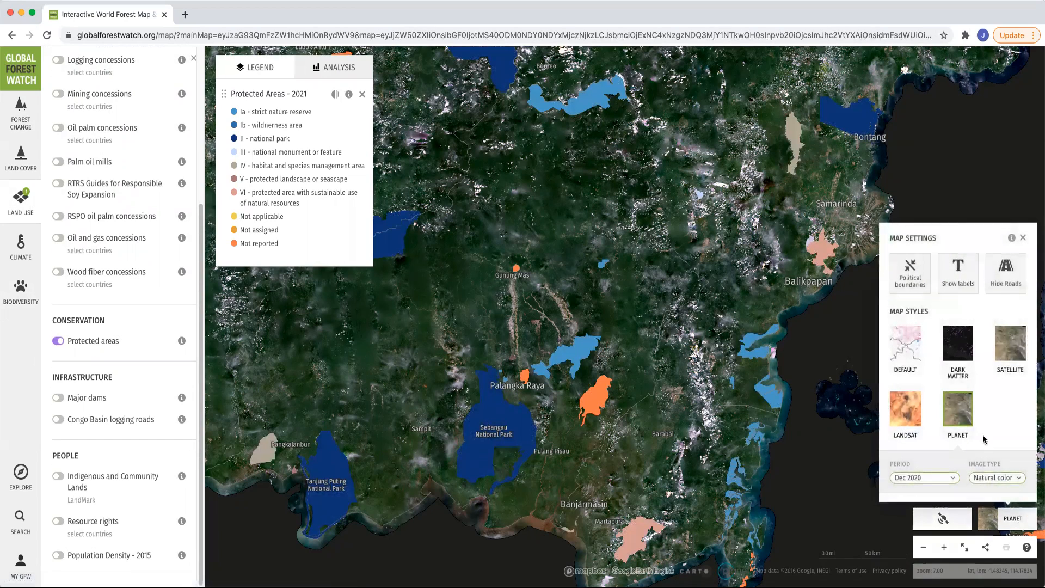
click(903, 344)
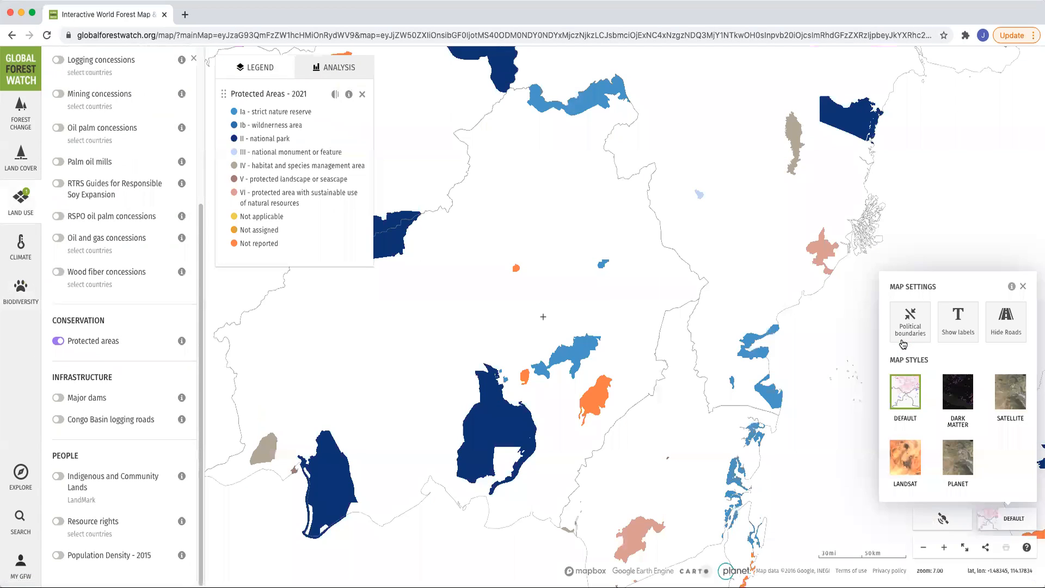